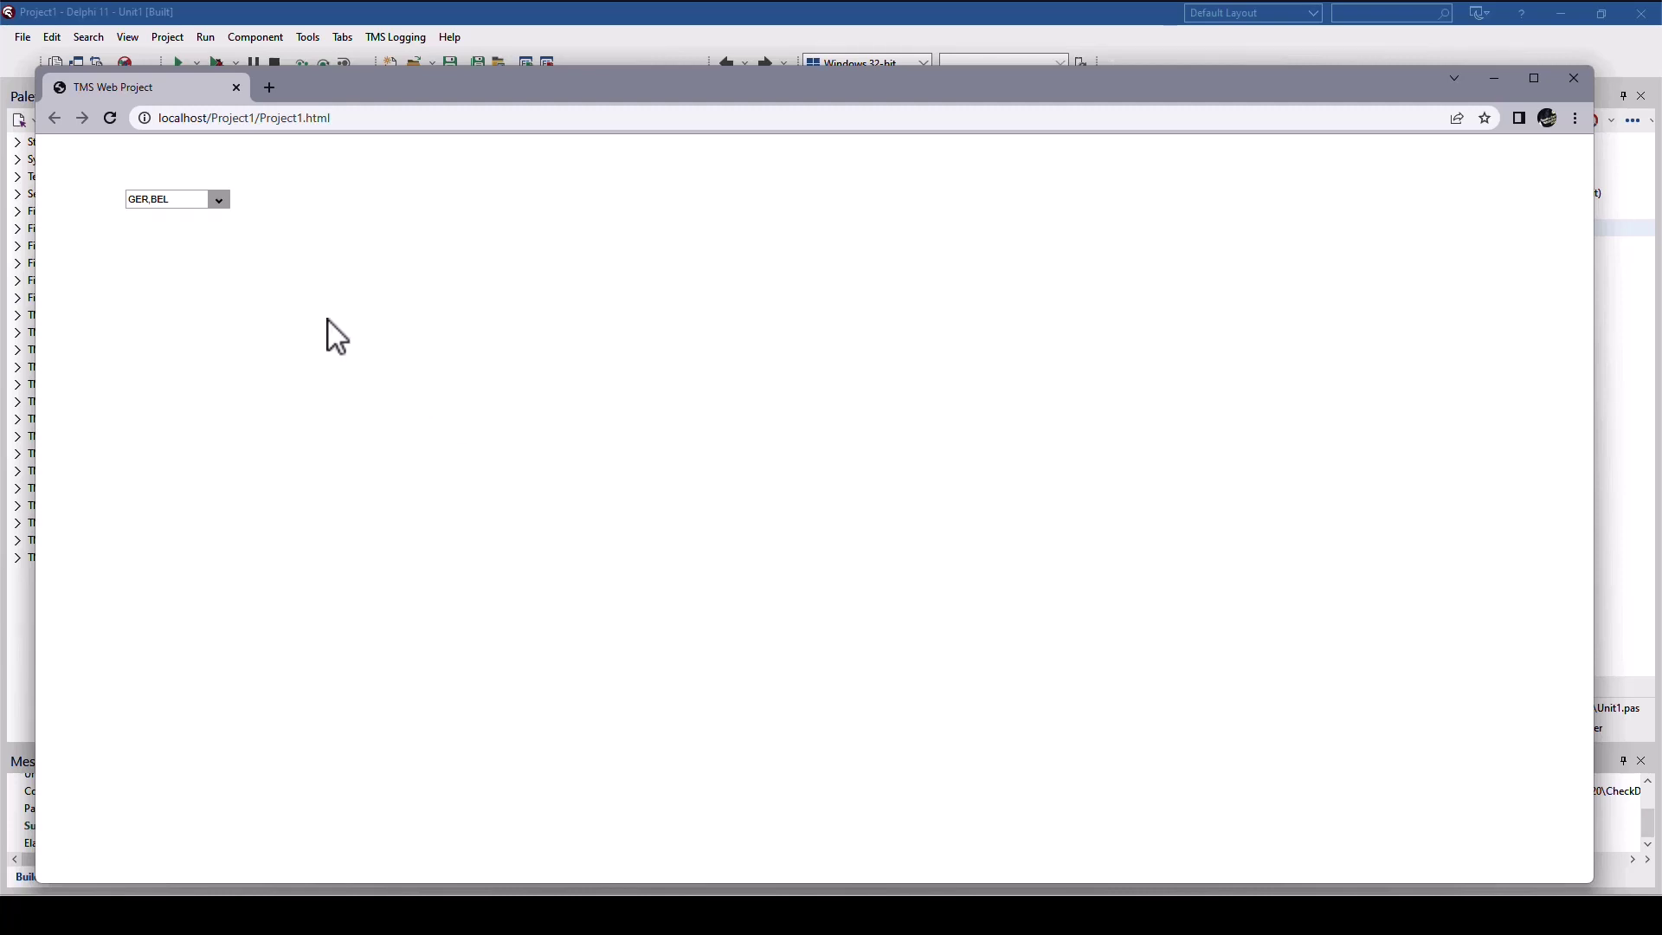
# Tick LUX and NED in the country check list so the drop-down reads GER,LUX,BEL,NED
pyautogui.click(219, 201)
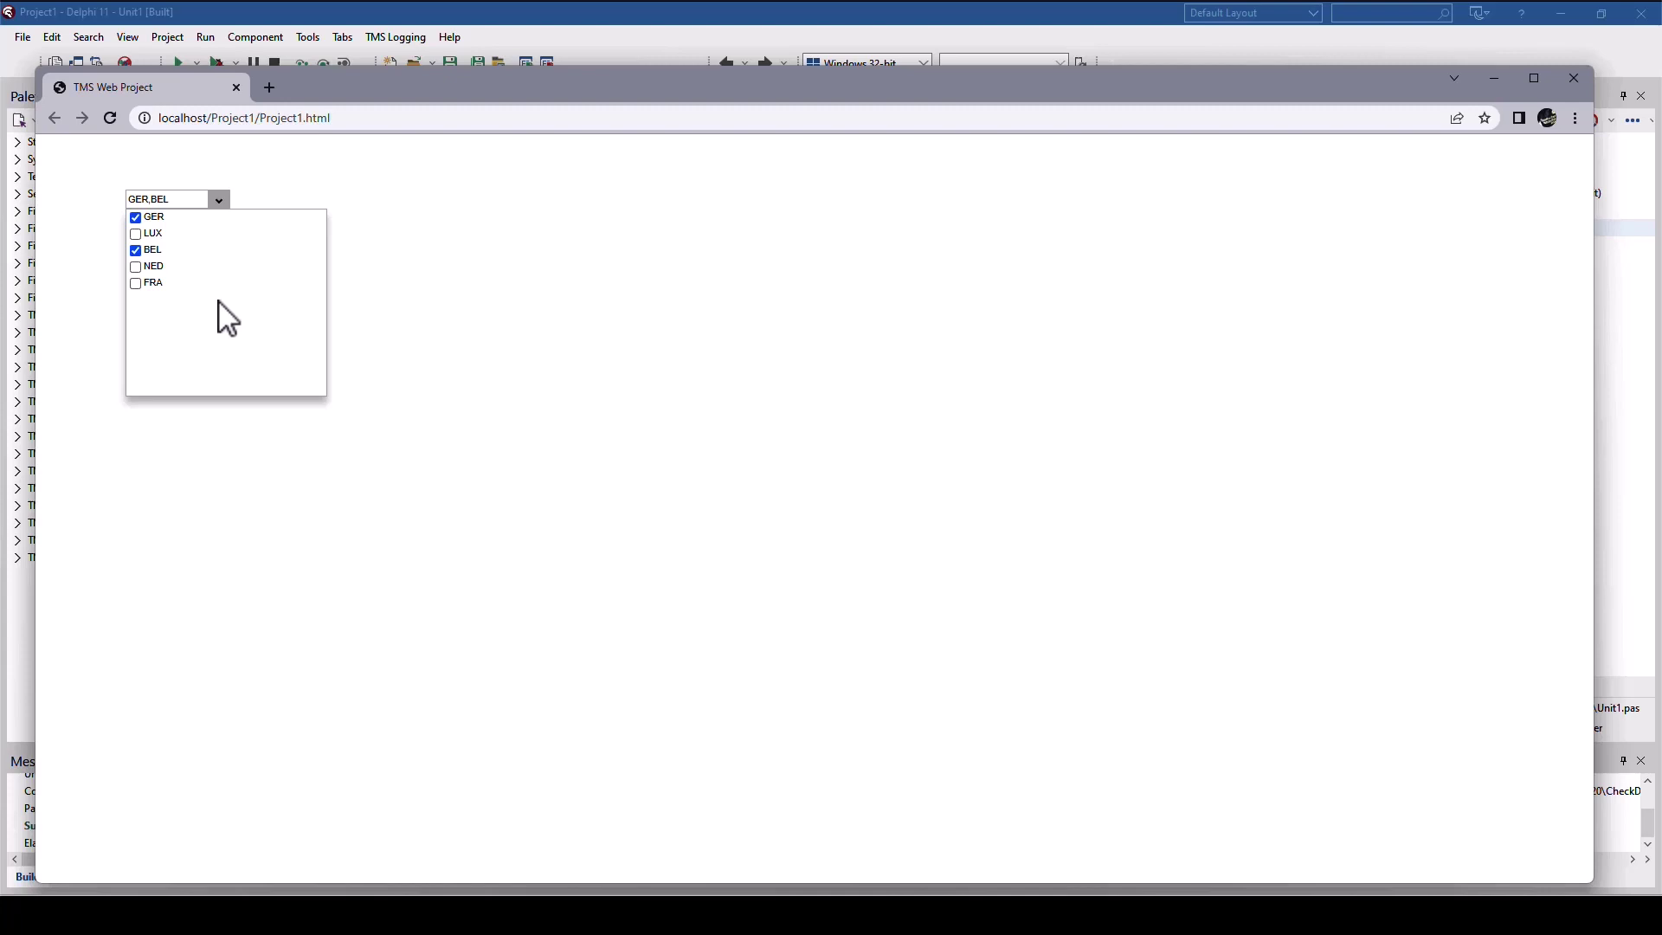
pyautogui.click(136, 234)
pyautogui.click(135, 268)
pyautogui.click(288, 253)
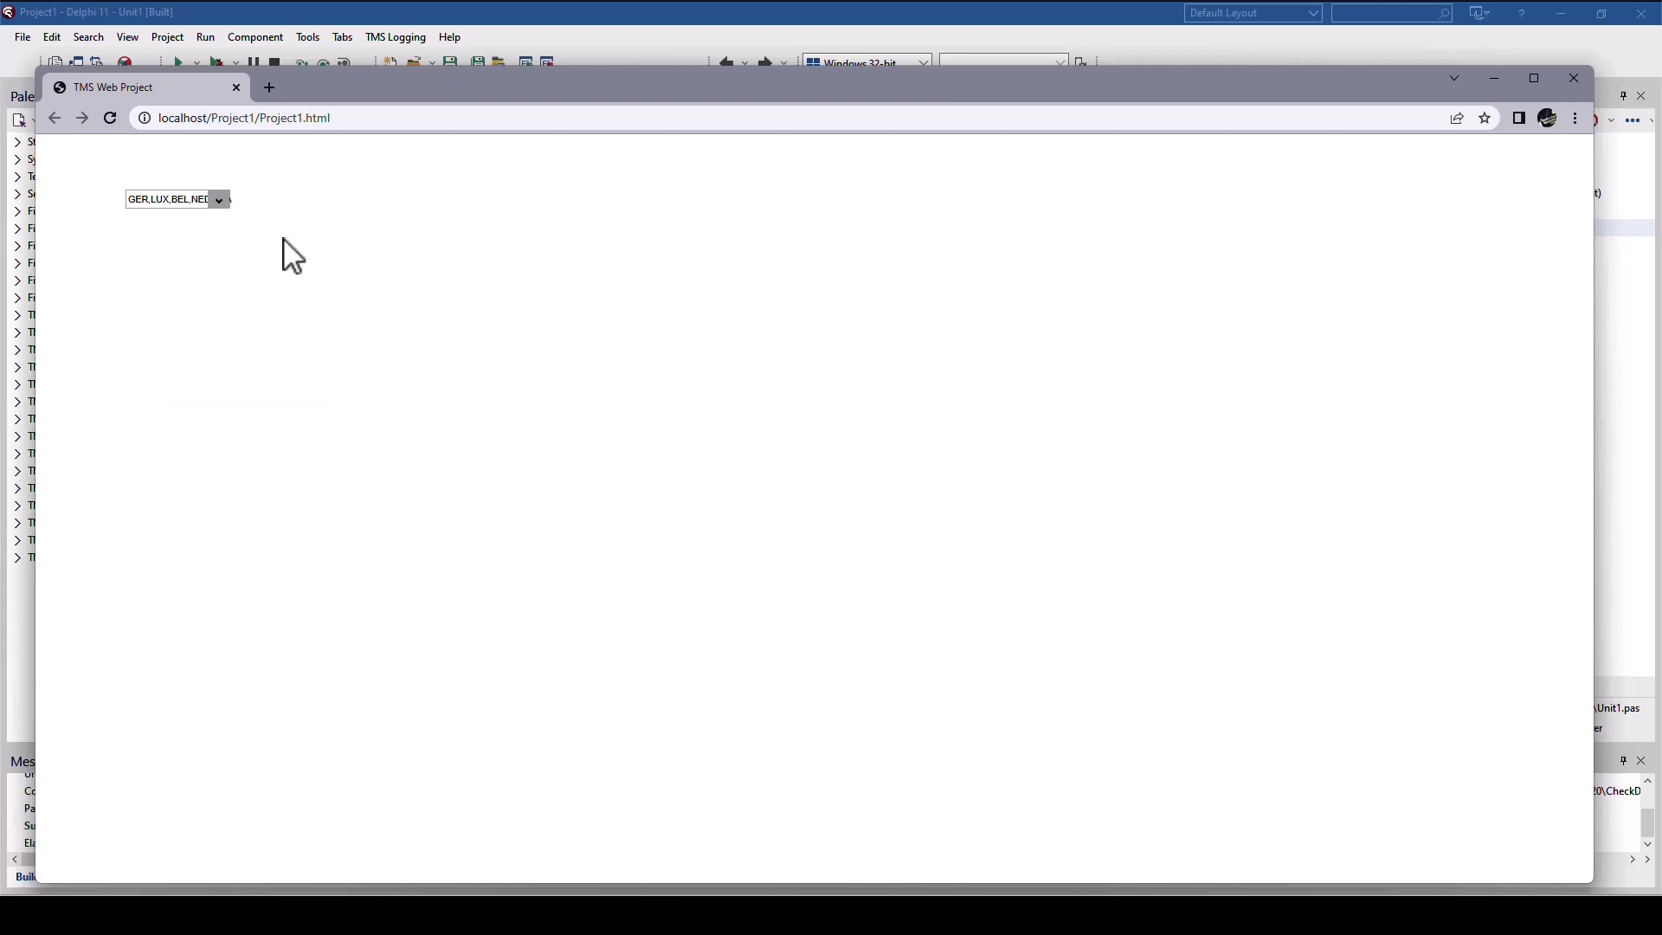
# Close the web demo and inspect the checklist box's Items property on the form
pyautogui.hotkey('alt', 'F4')
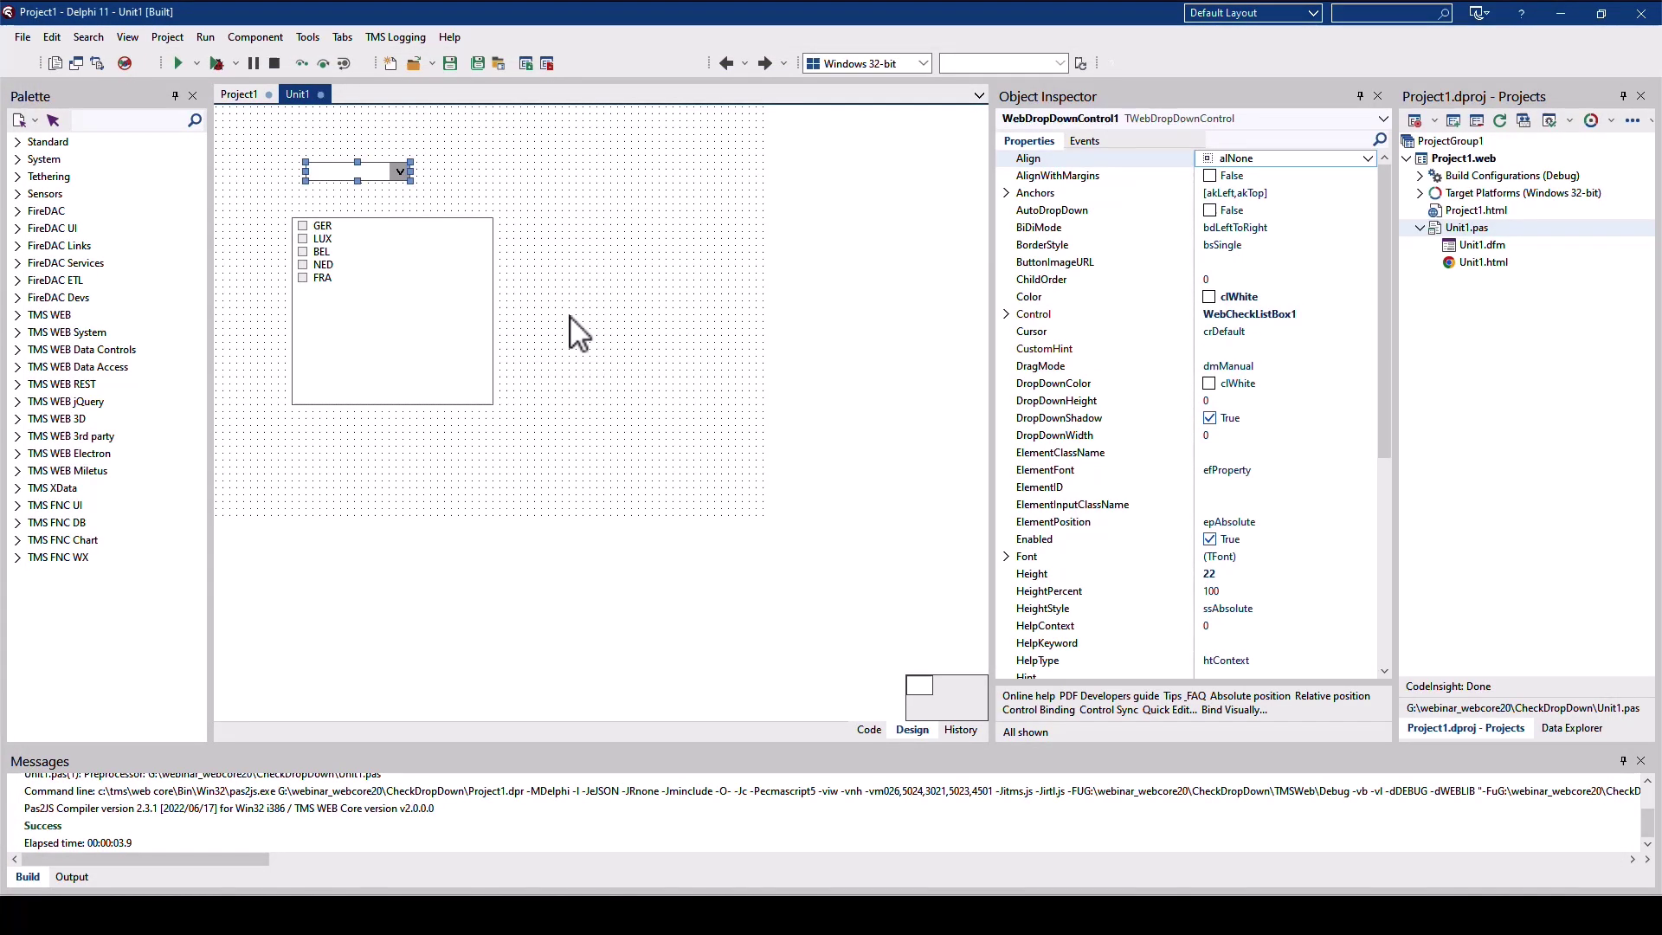
pyautogui.click(436, 326)
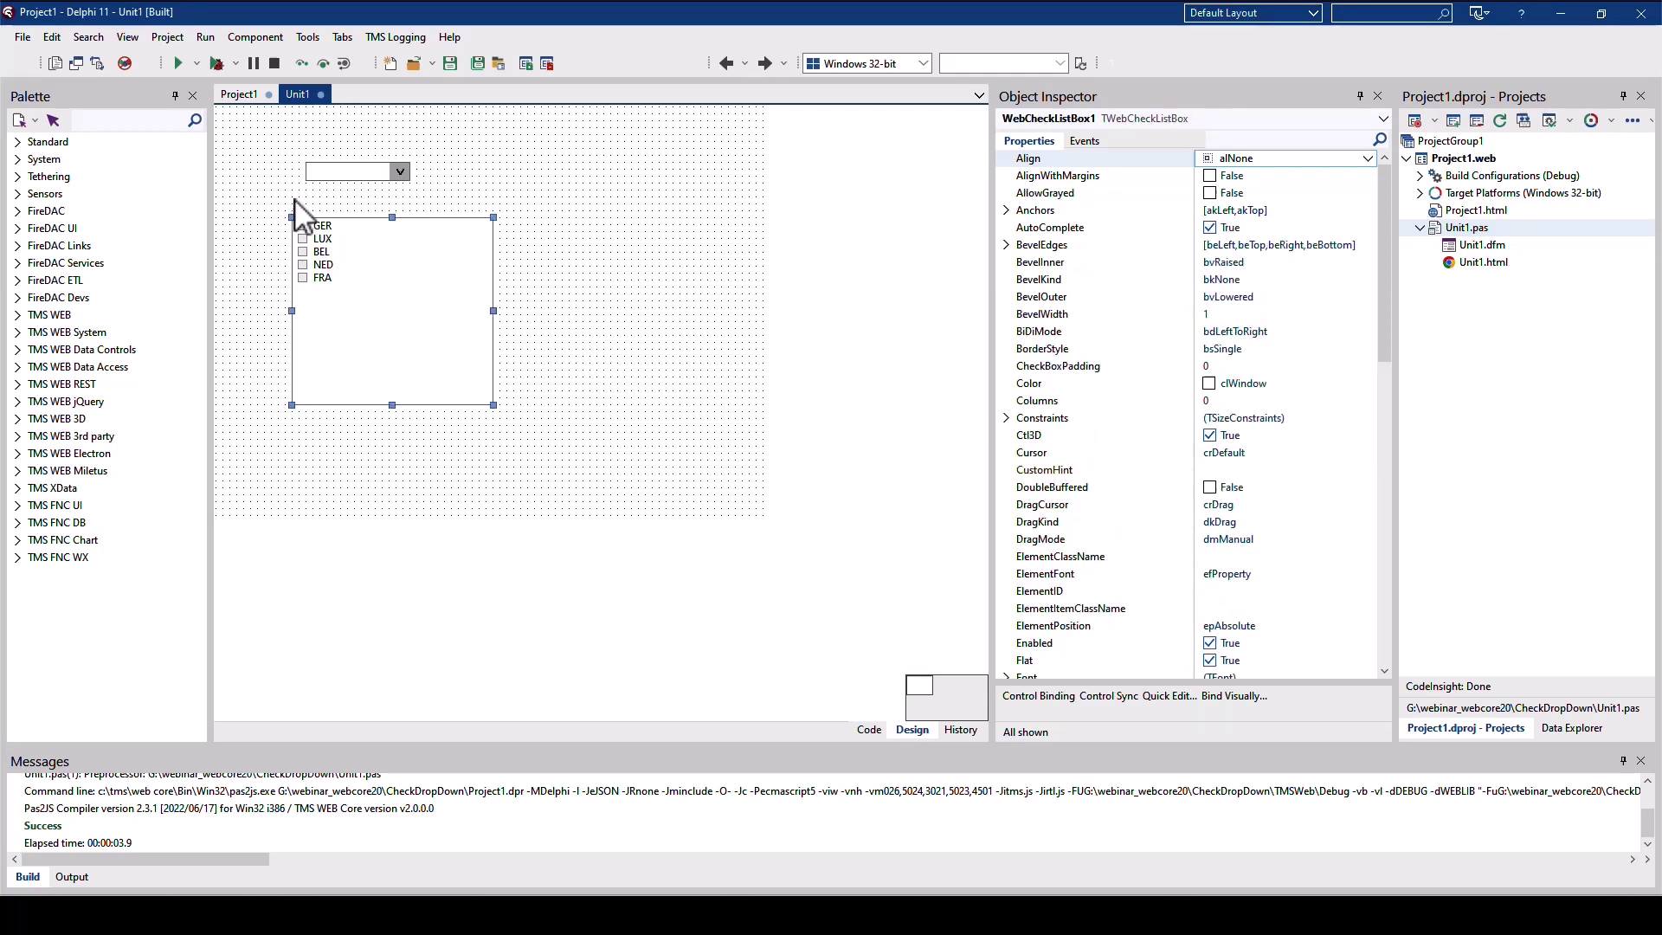
pyautogui.click(349, 173)
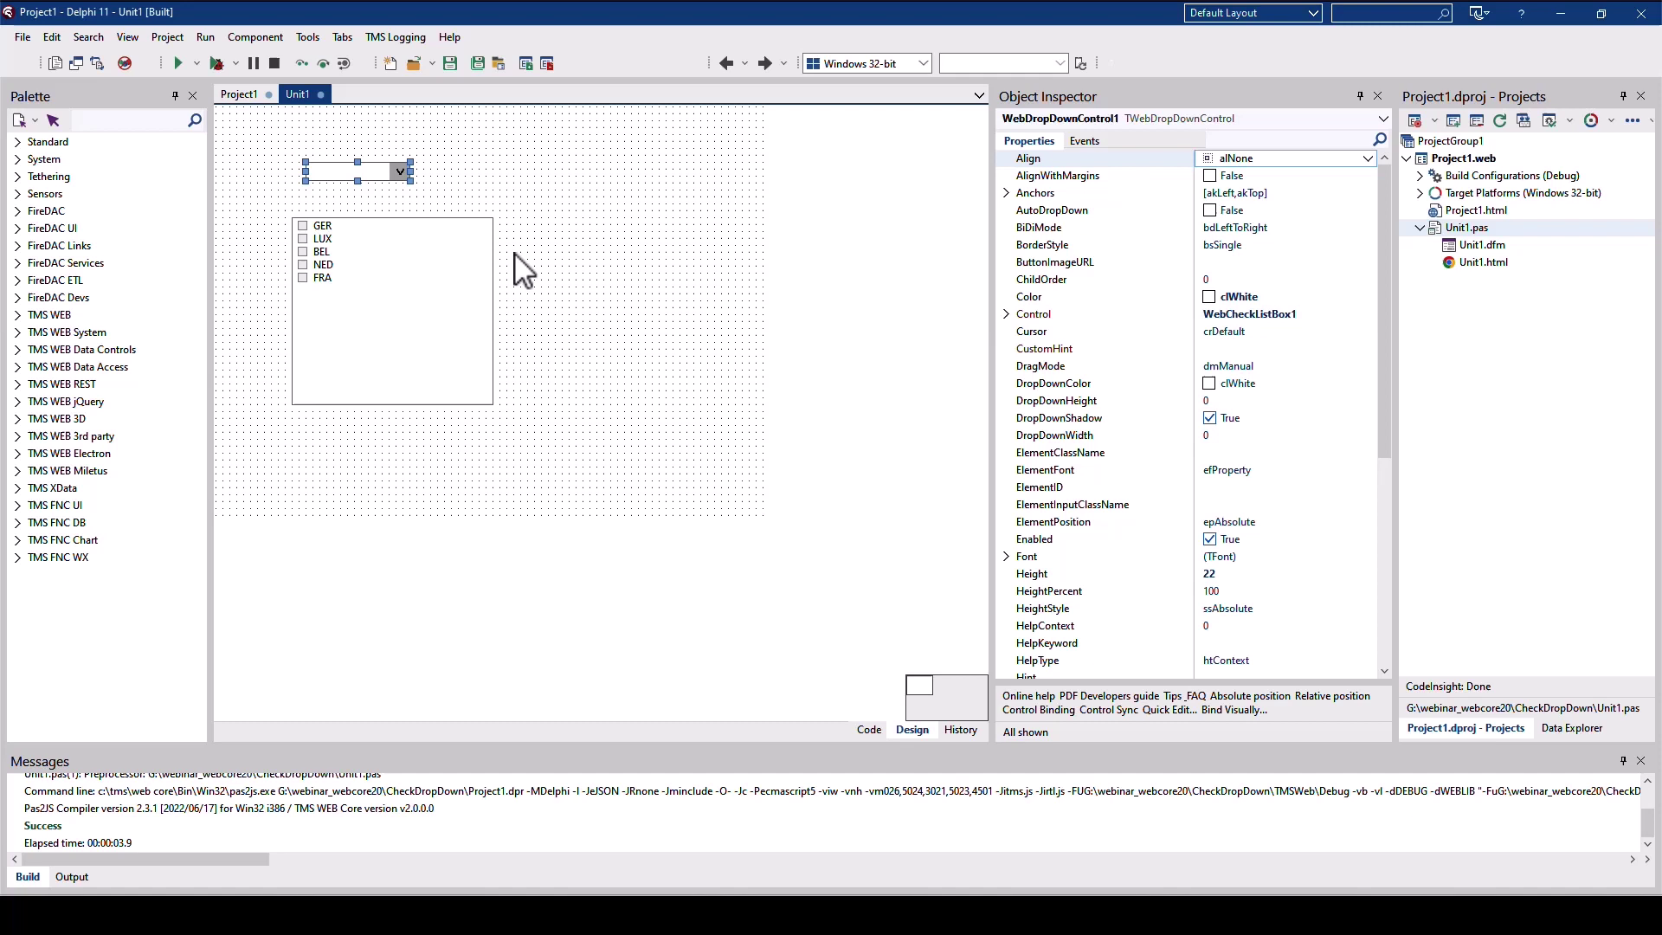
pyautogui.click(399, 250)
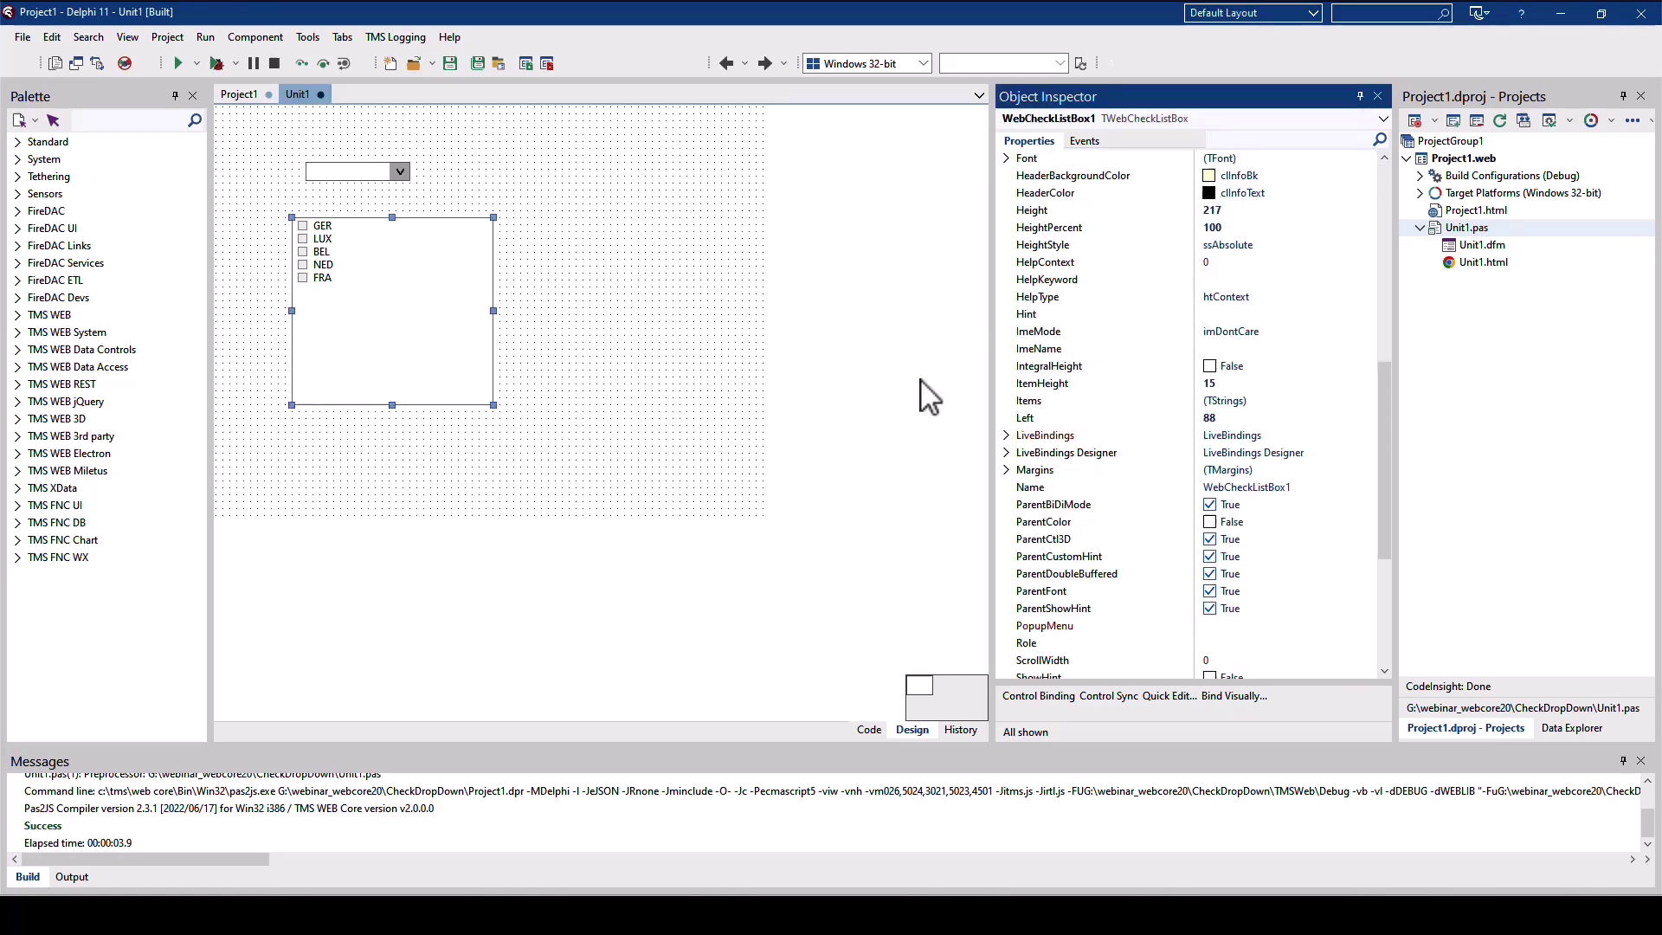
pyautogui.click(1055, 403)
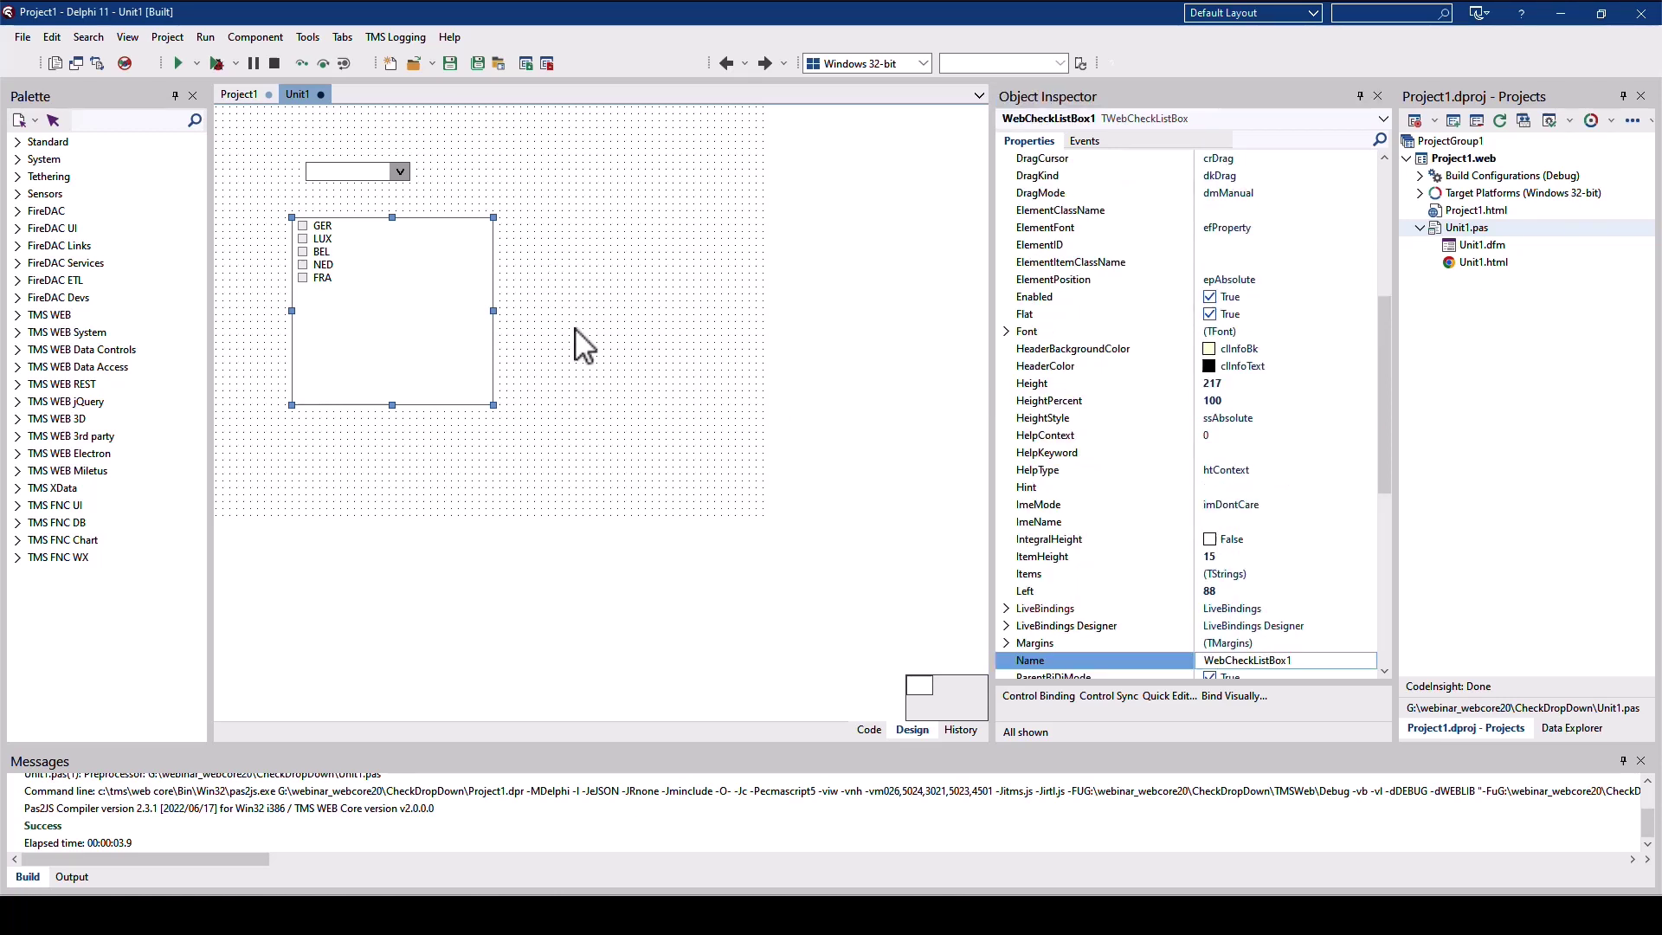
# Keep WebCheckListBox1 as the drop-down control's embedded Control
pyautogui.click(383, 173)
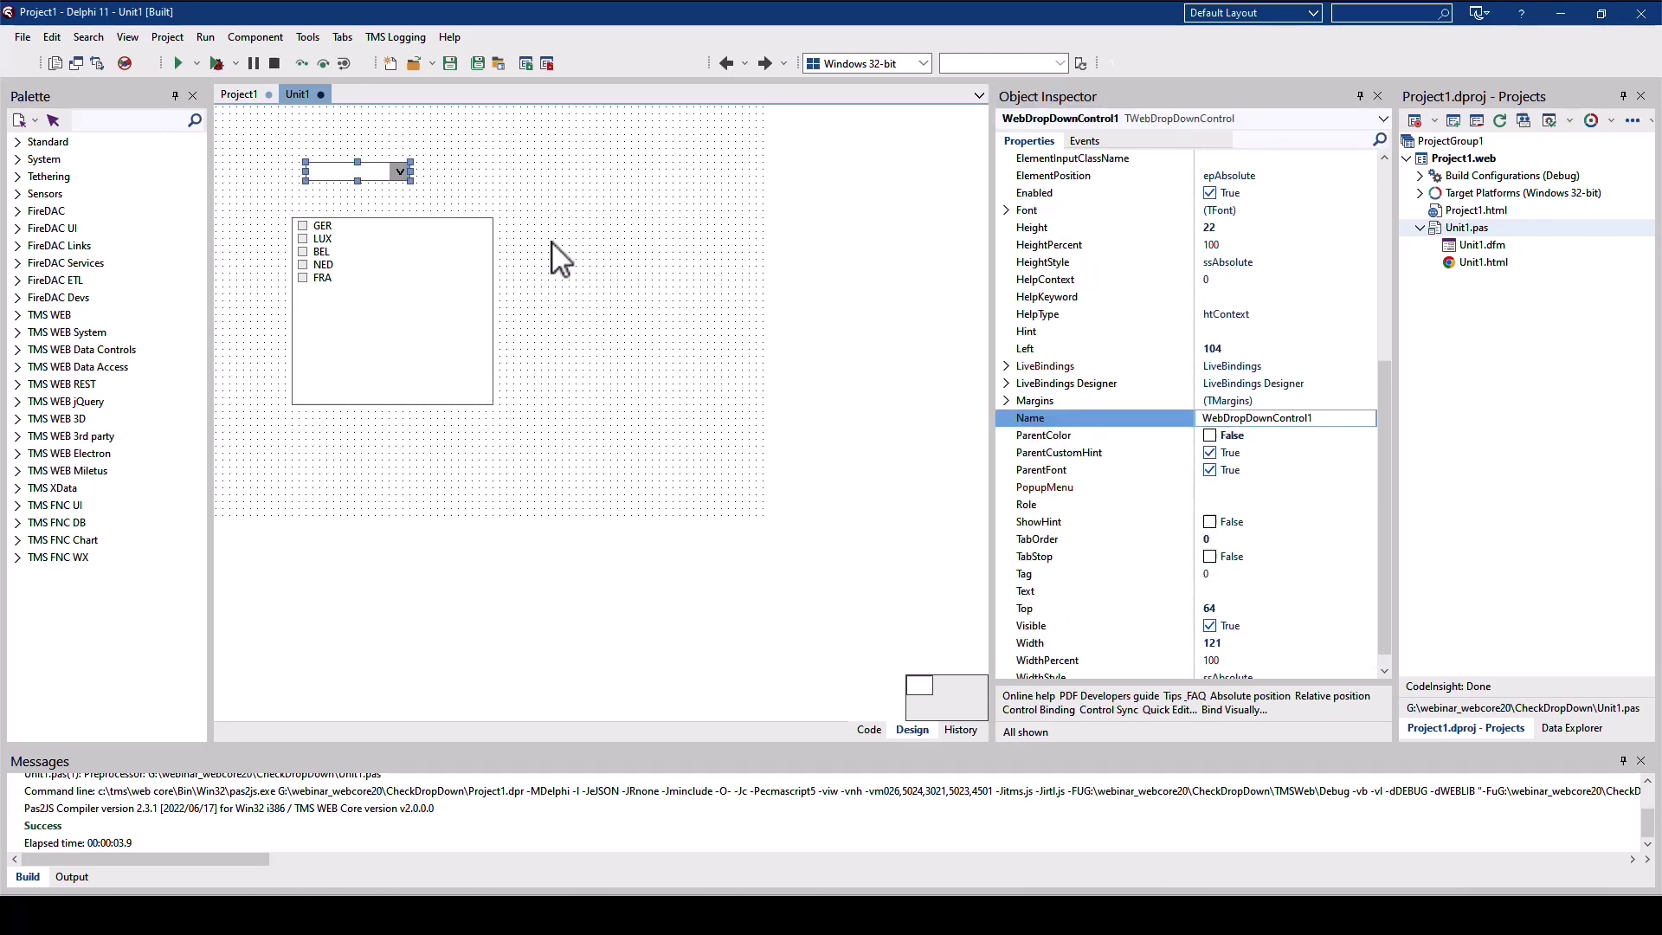
pyautogui.scroll(7, 1057, 306)
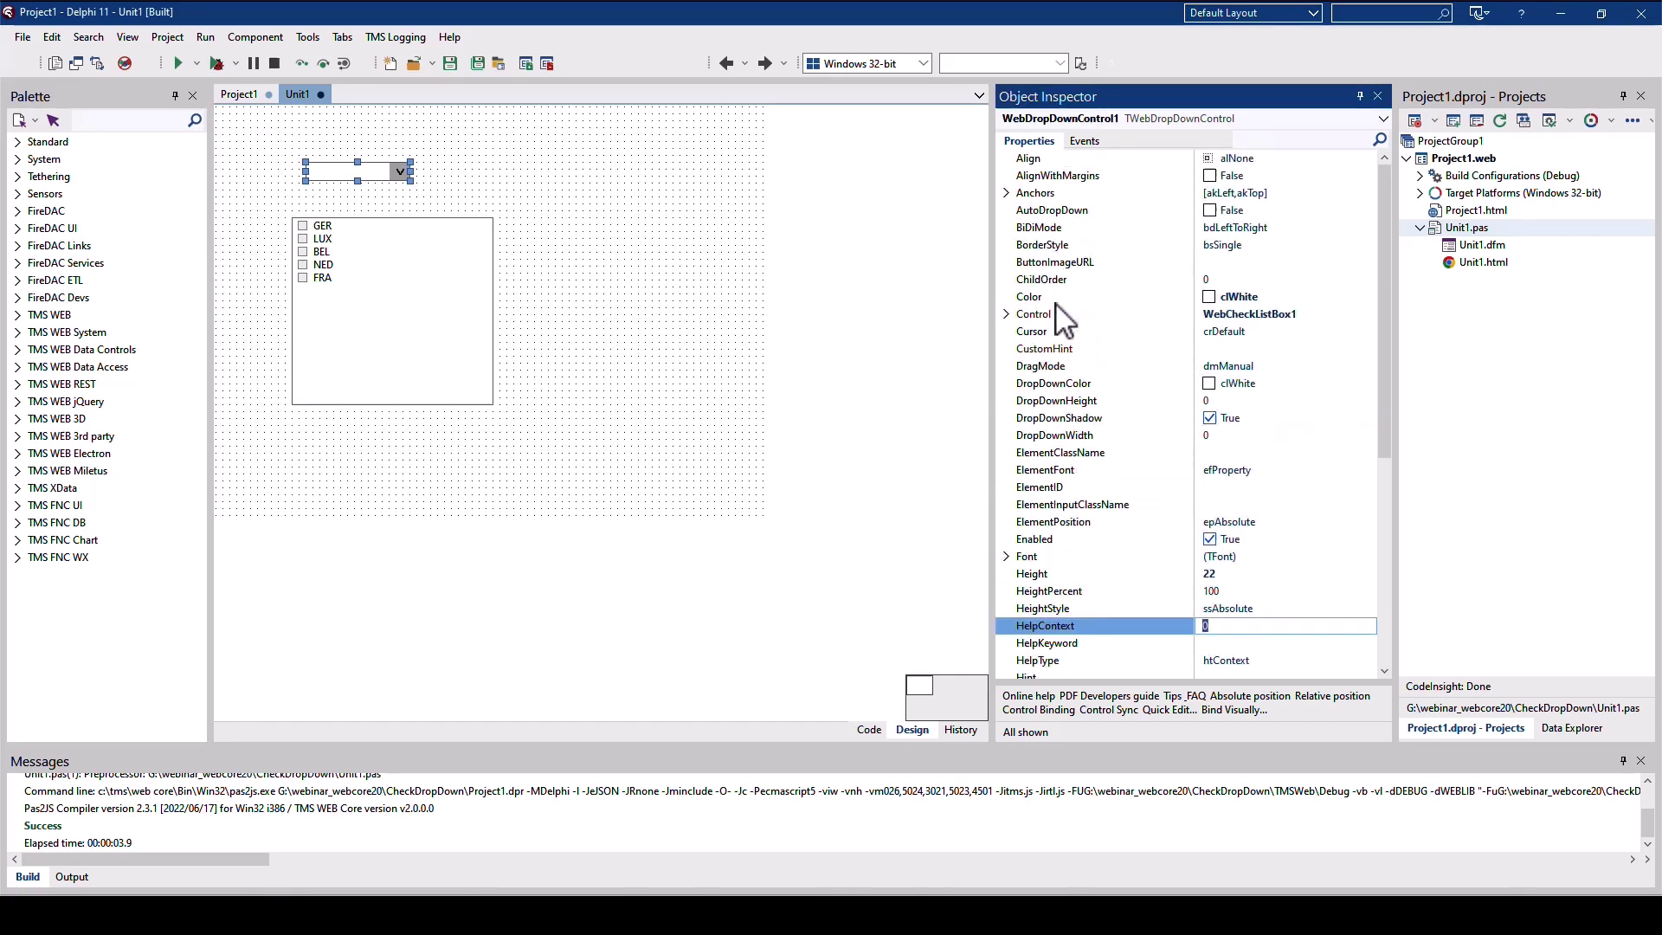
pyautogui.click(1055, 315)
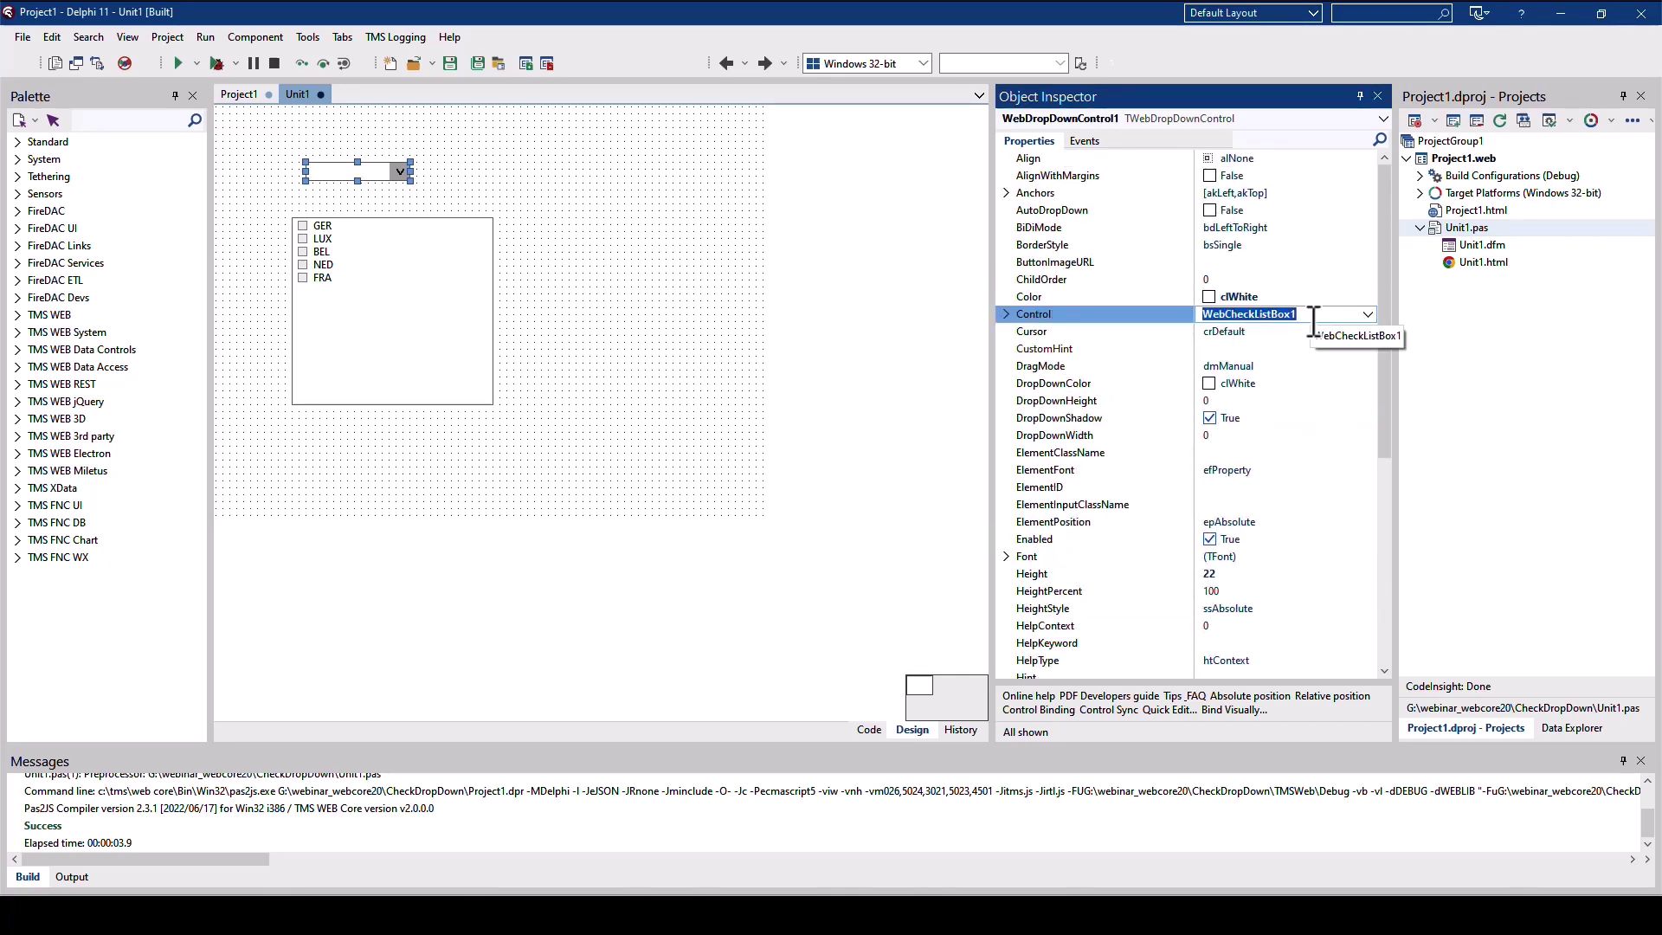
pyautogui.click(1368, 314)
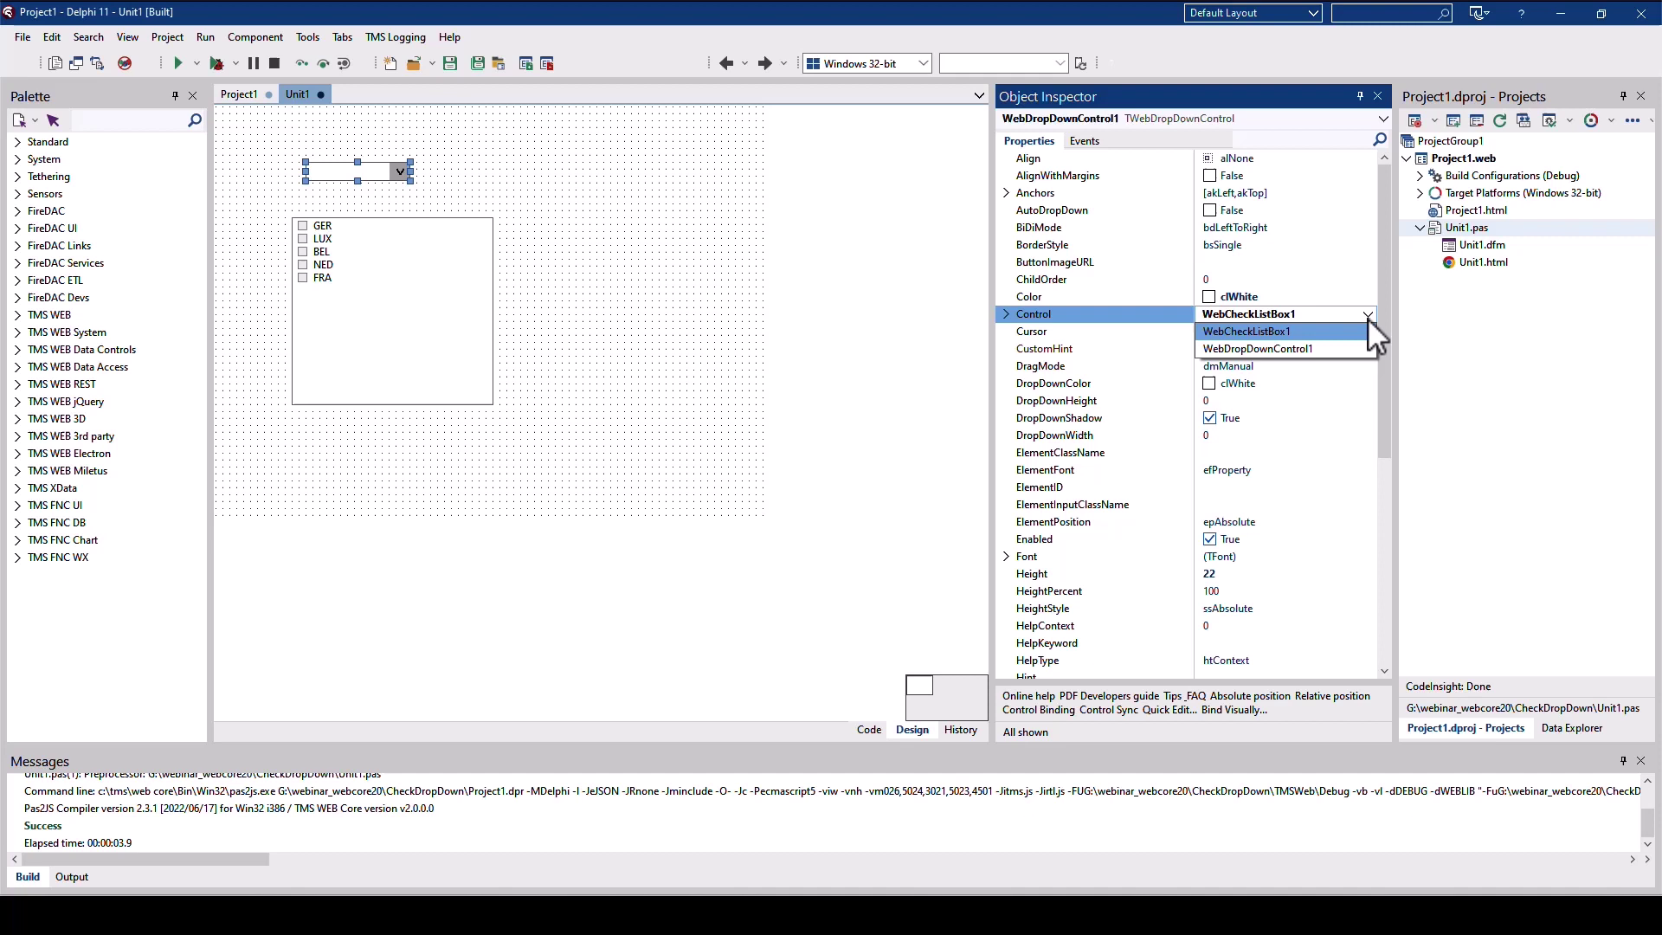
pyautogui.click(564, 270)
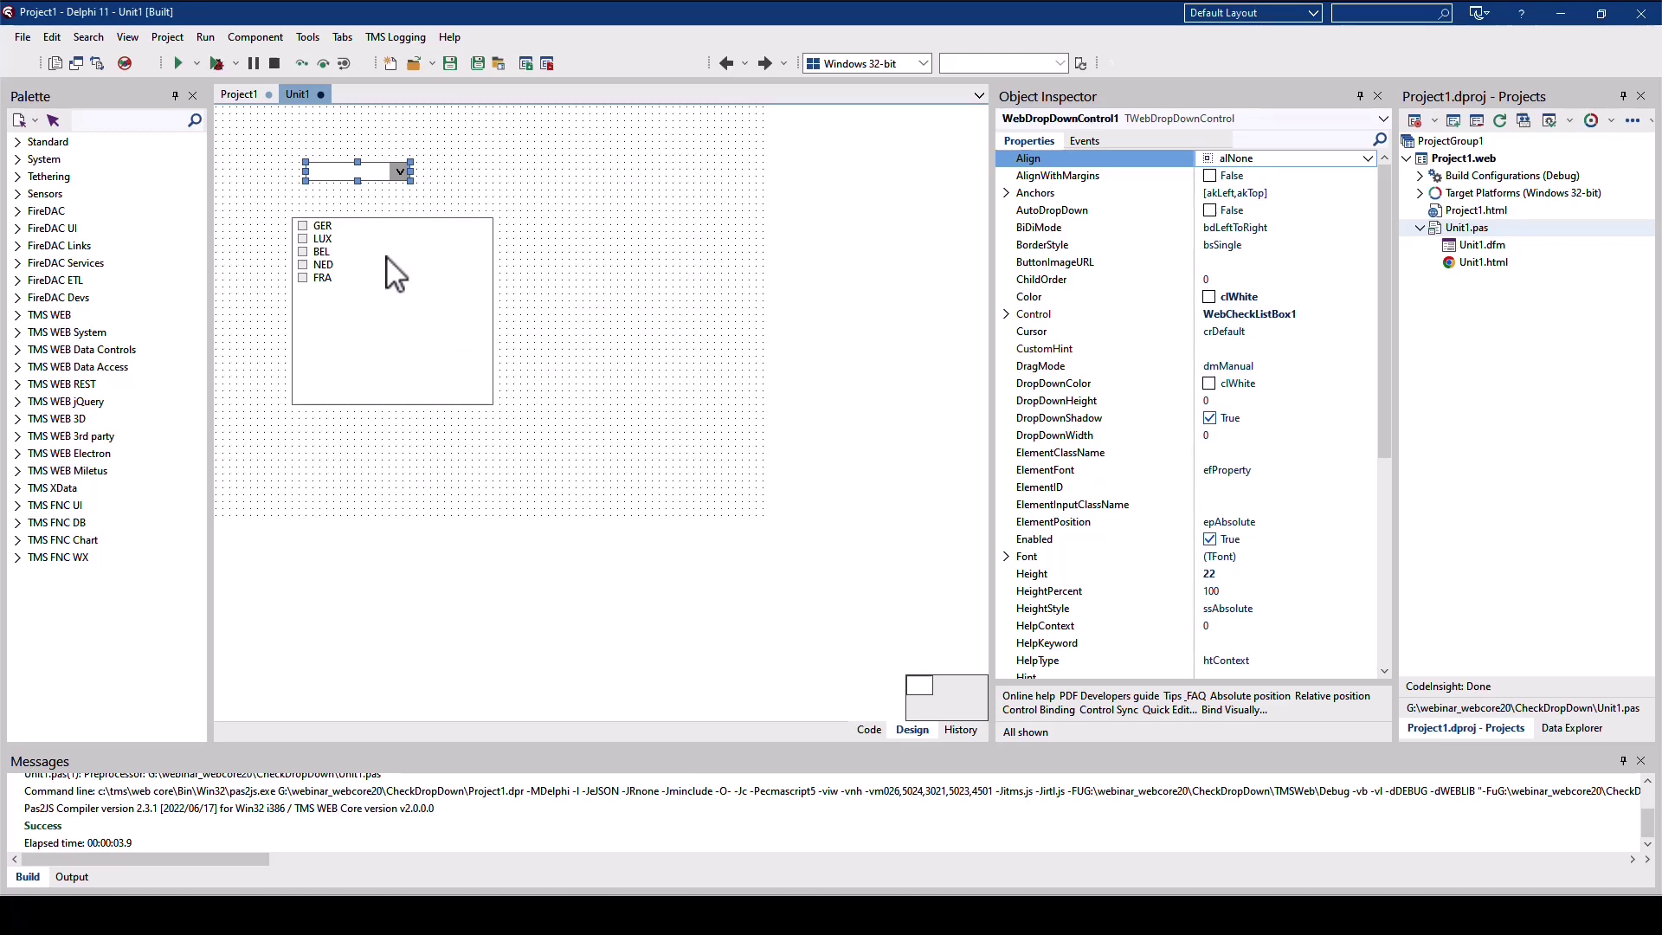
# Review the checklist's OnClickCheck, the form's OnCreate and the drop-down's OnDropDown handlers
pyautogui.click(413, 383)
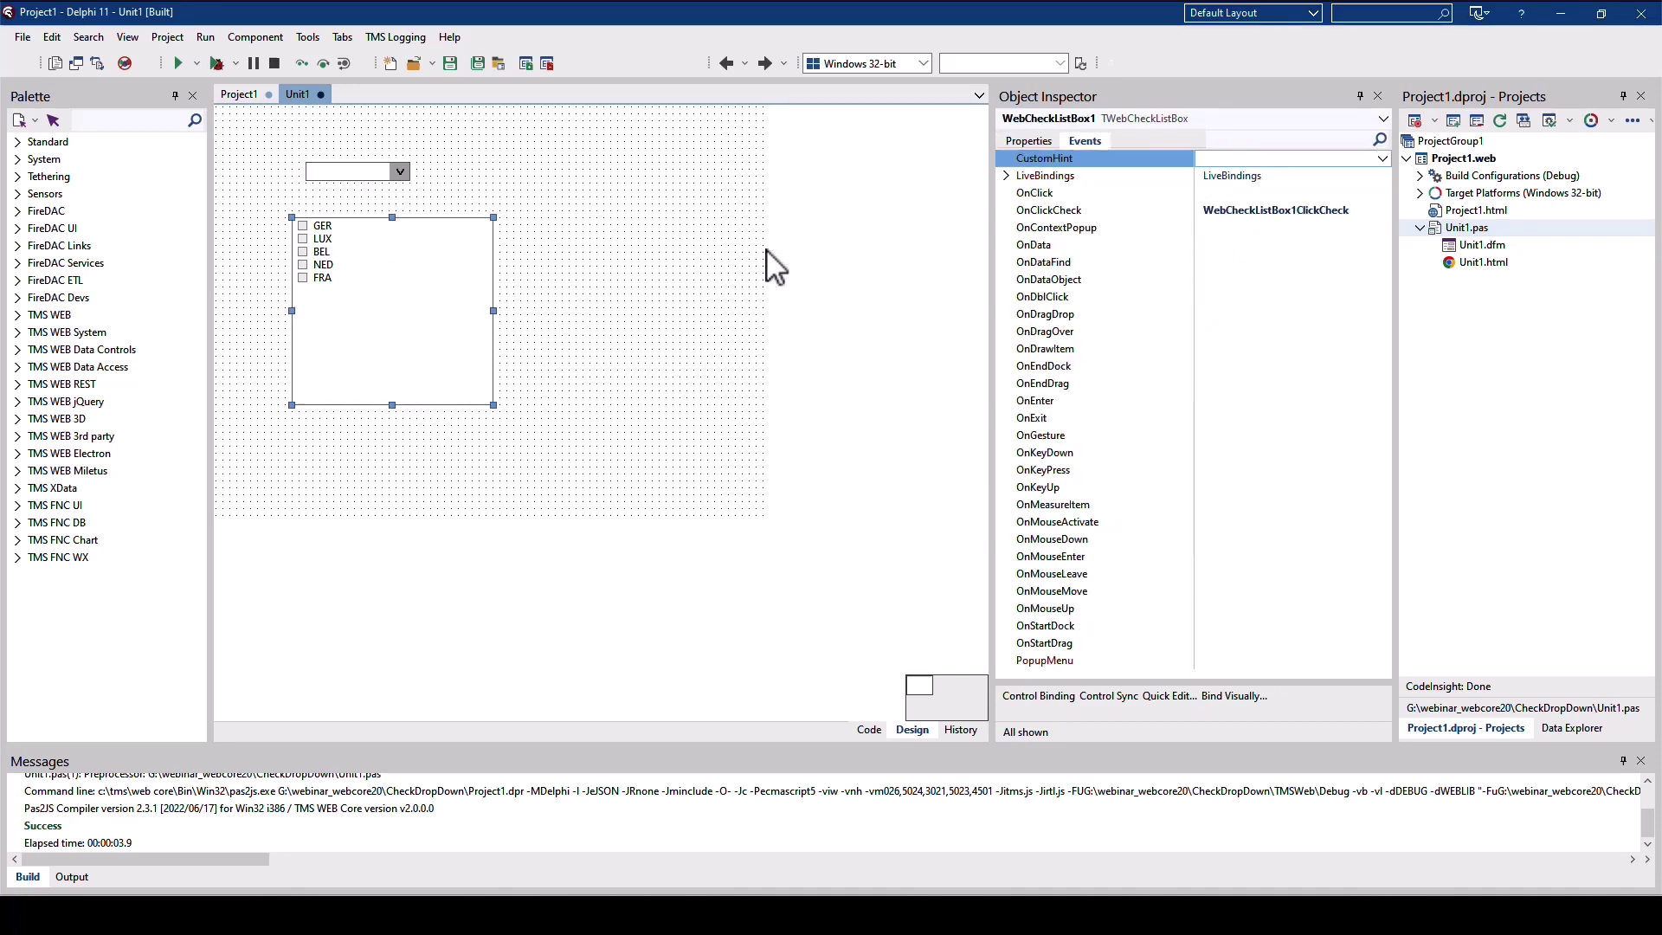
pyautogui.click(1078, 212)
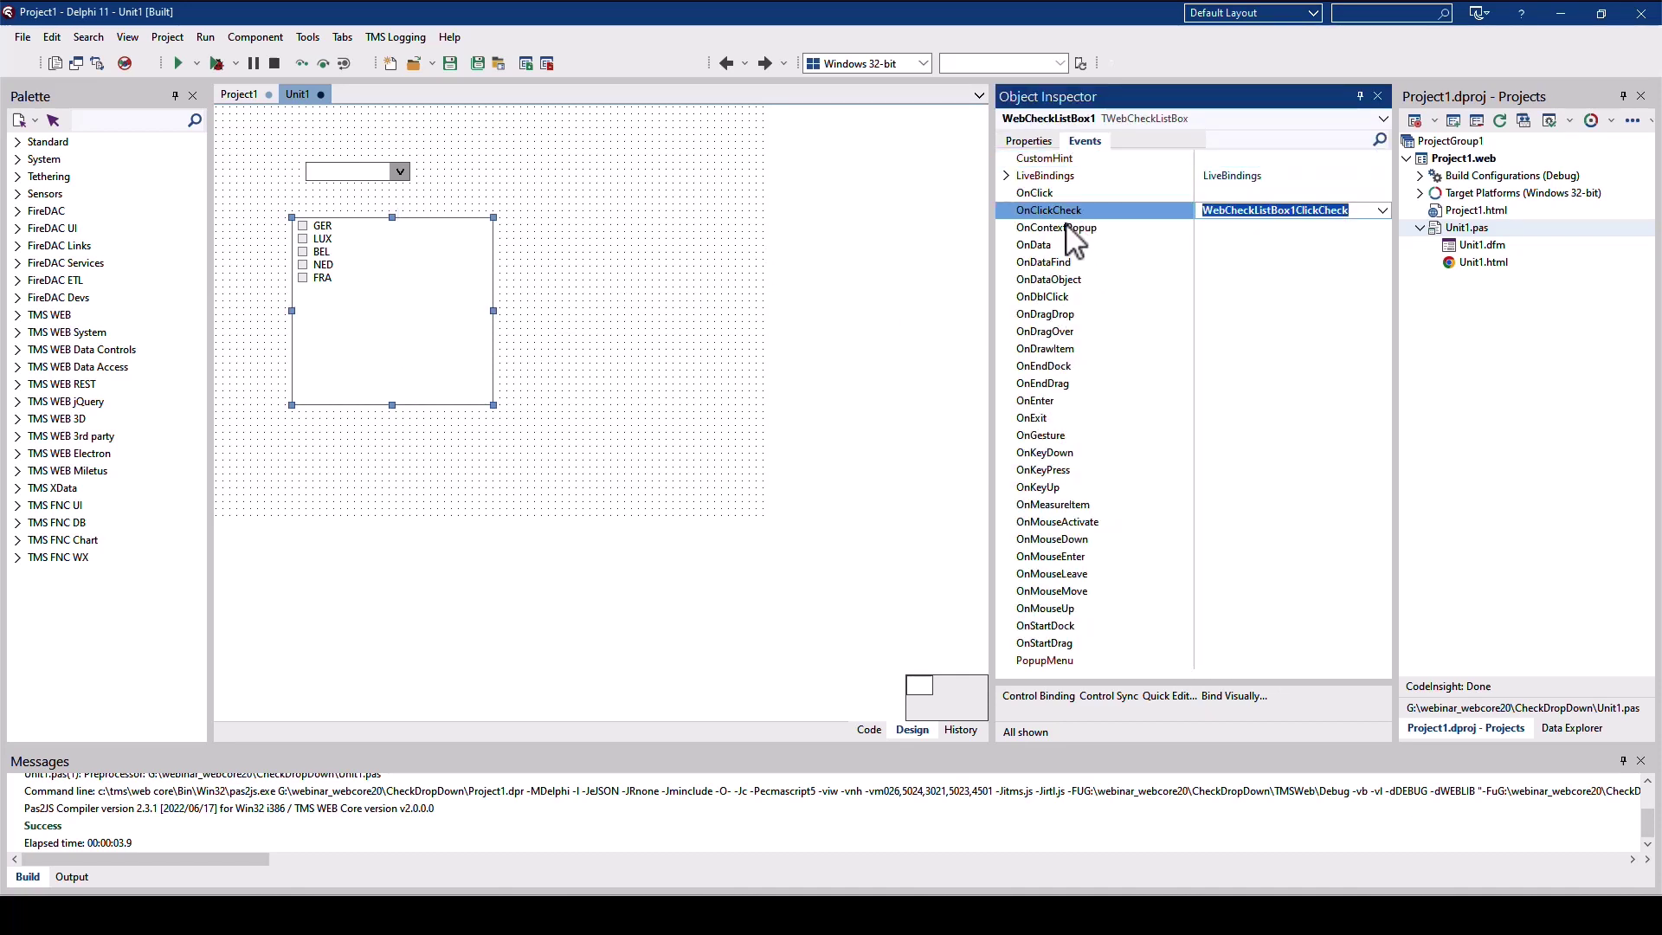
pyautogui.click(689, 303)
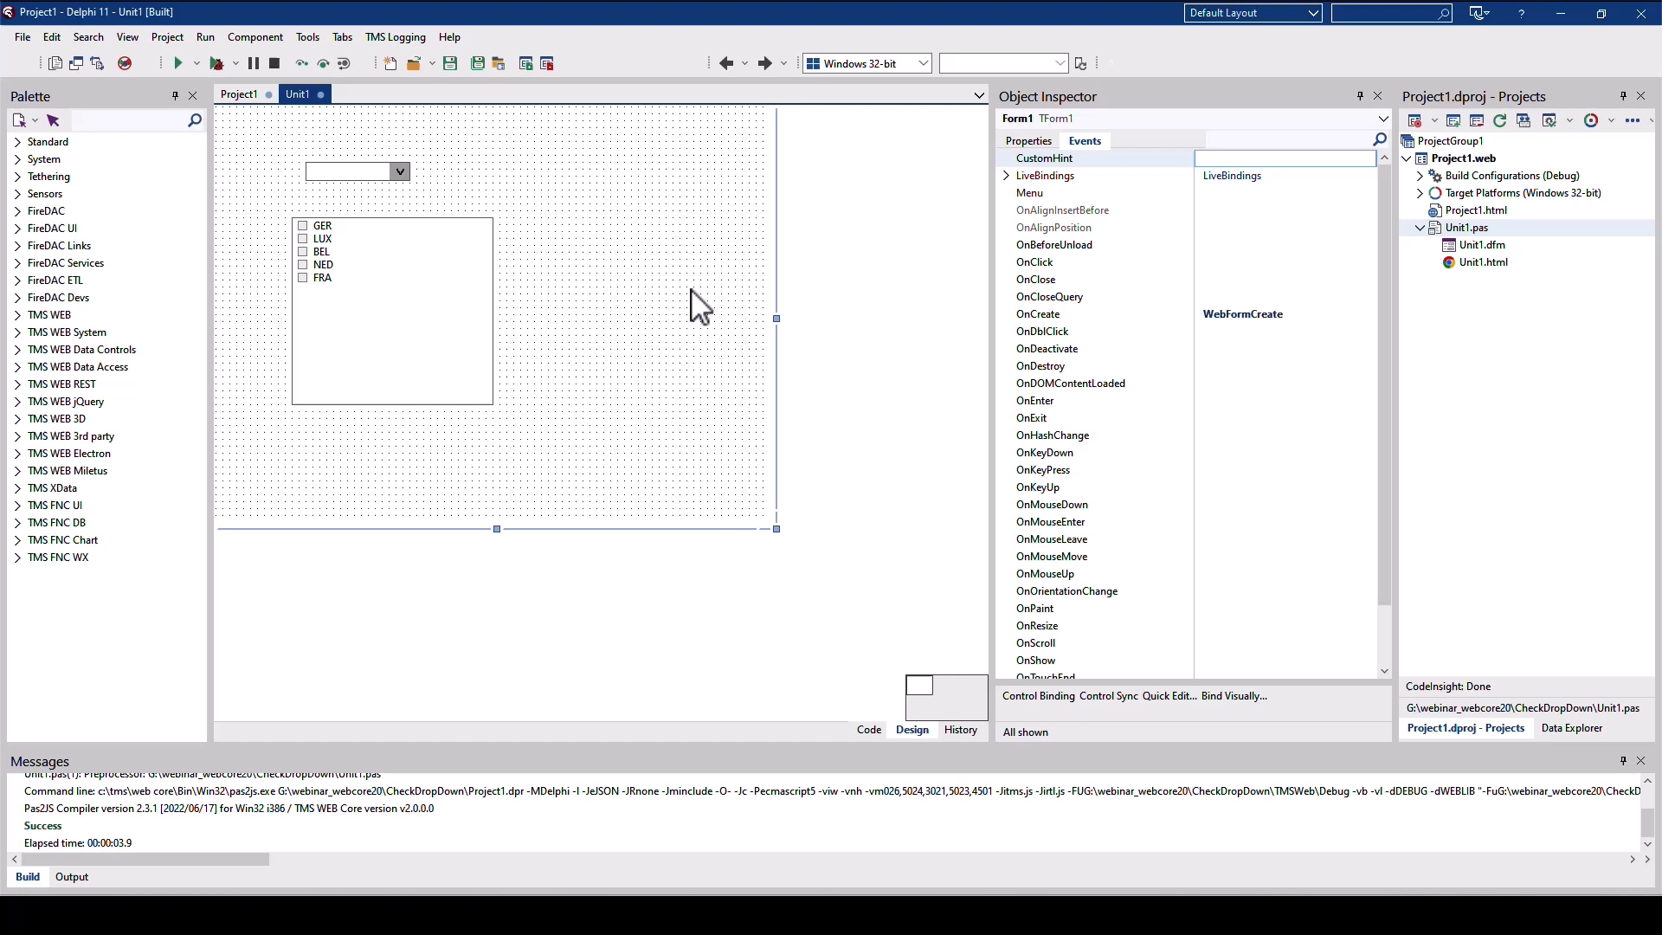
pyautogui.click(370, 172)
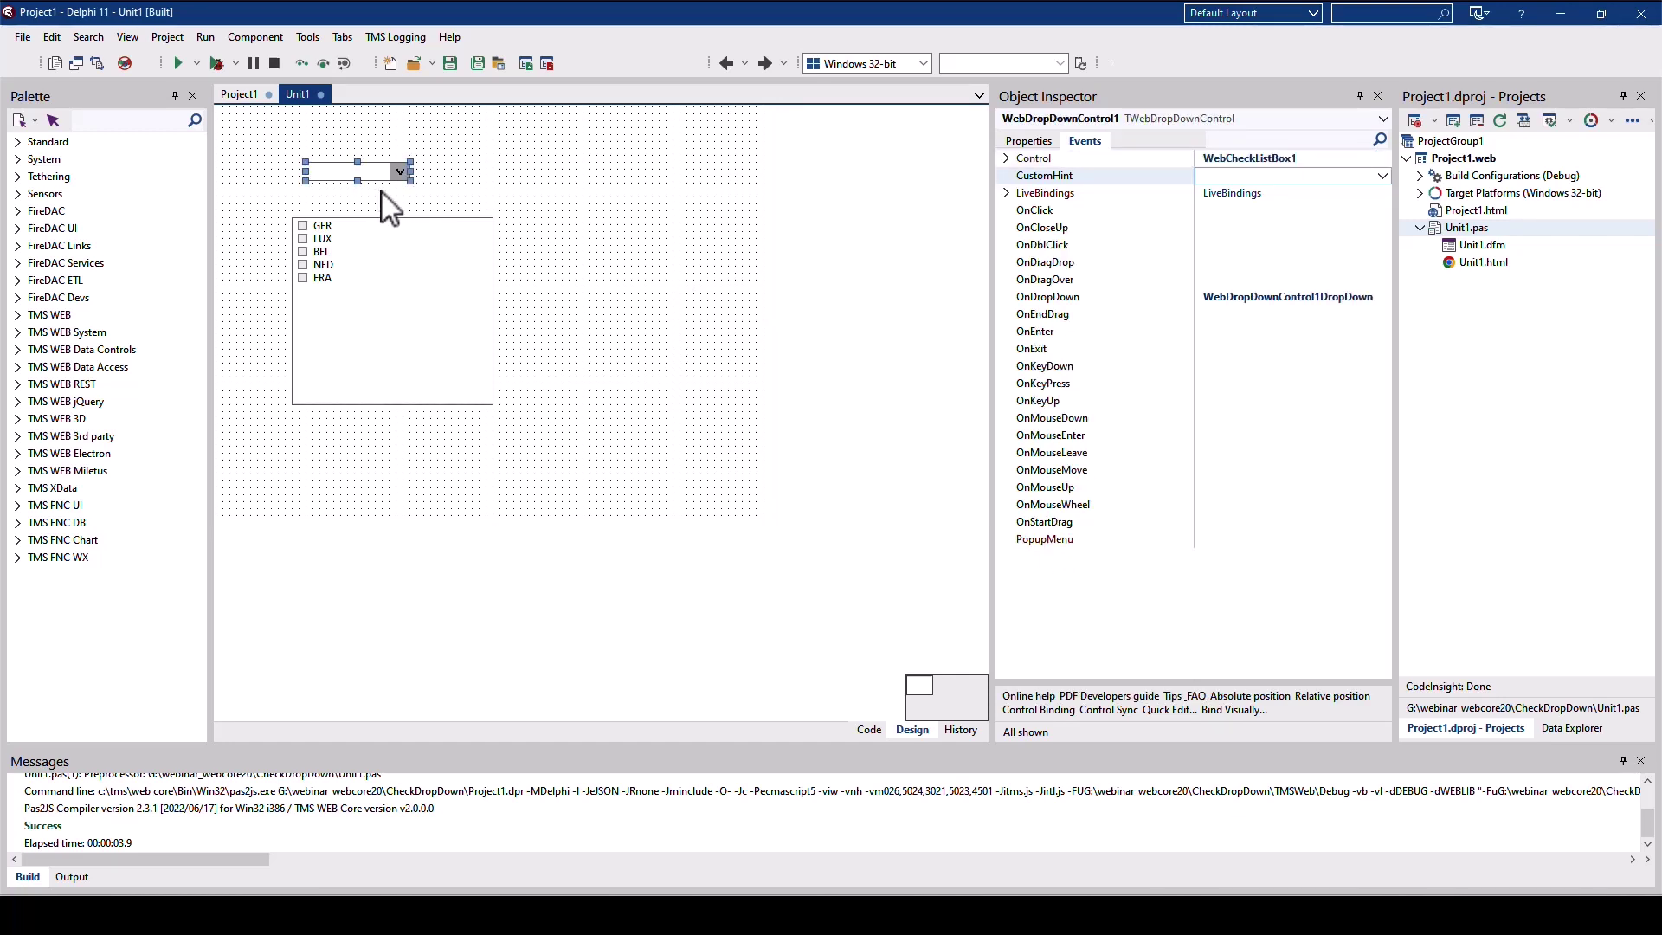
pyautogui.click(1080, 297)
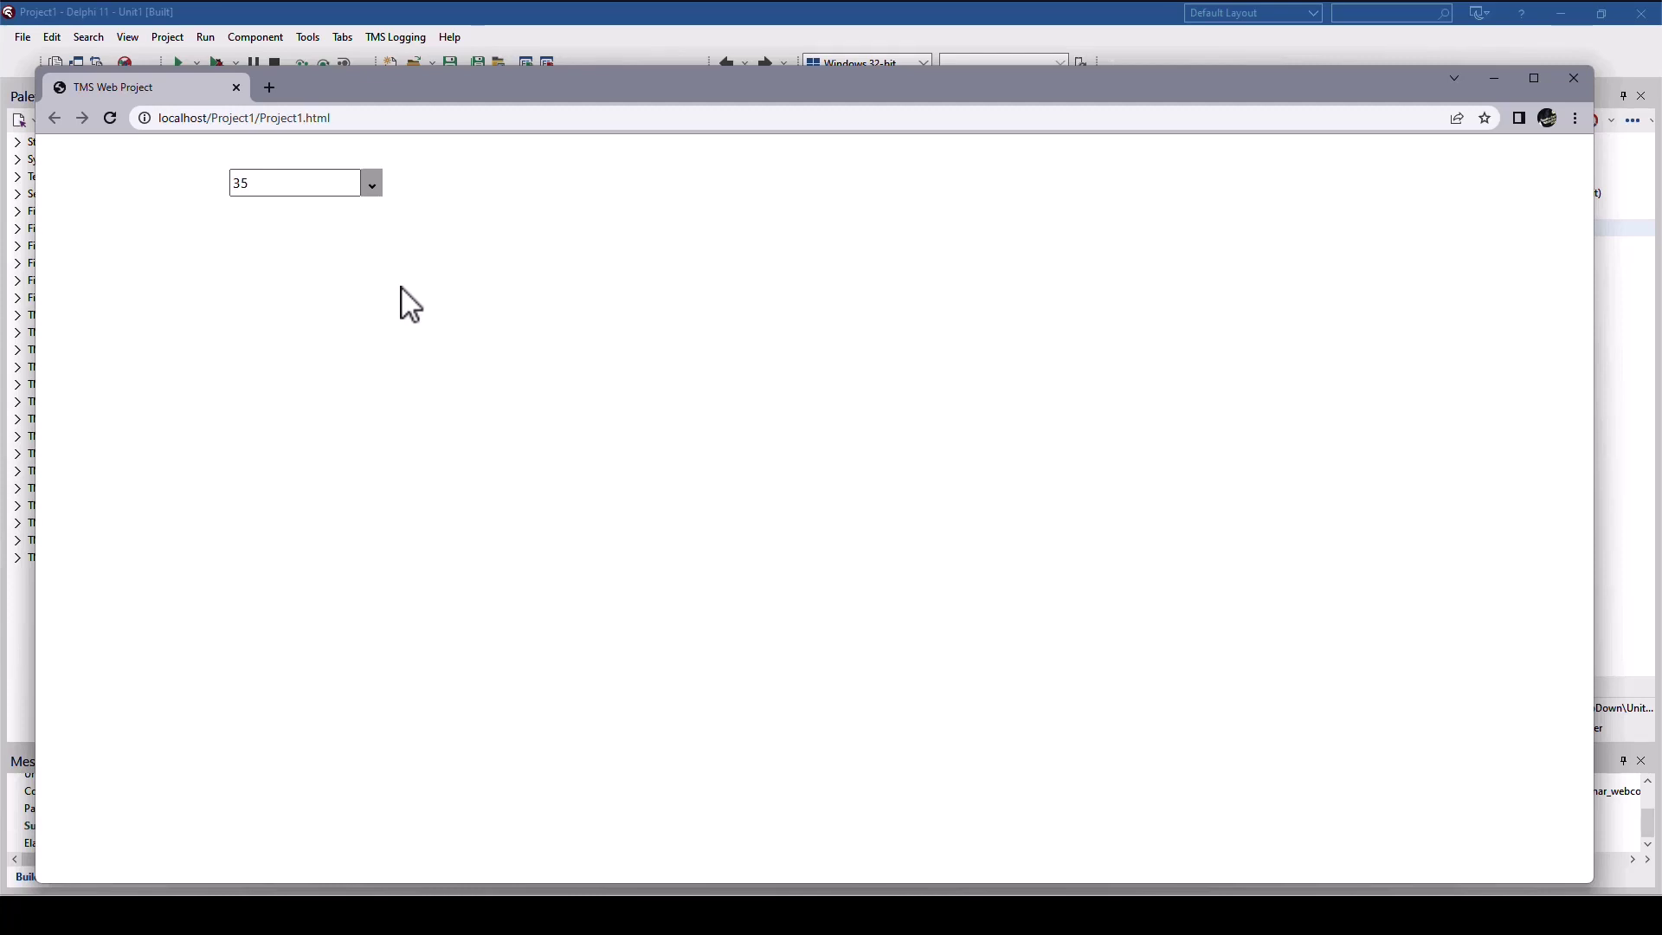
# Pick the grid row holding 41 so the drop-down value changes from 35 to 41
pyautogui.click(372, 186)
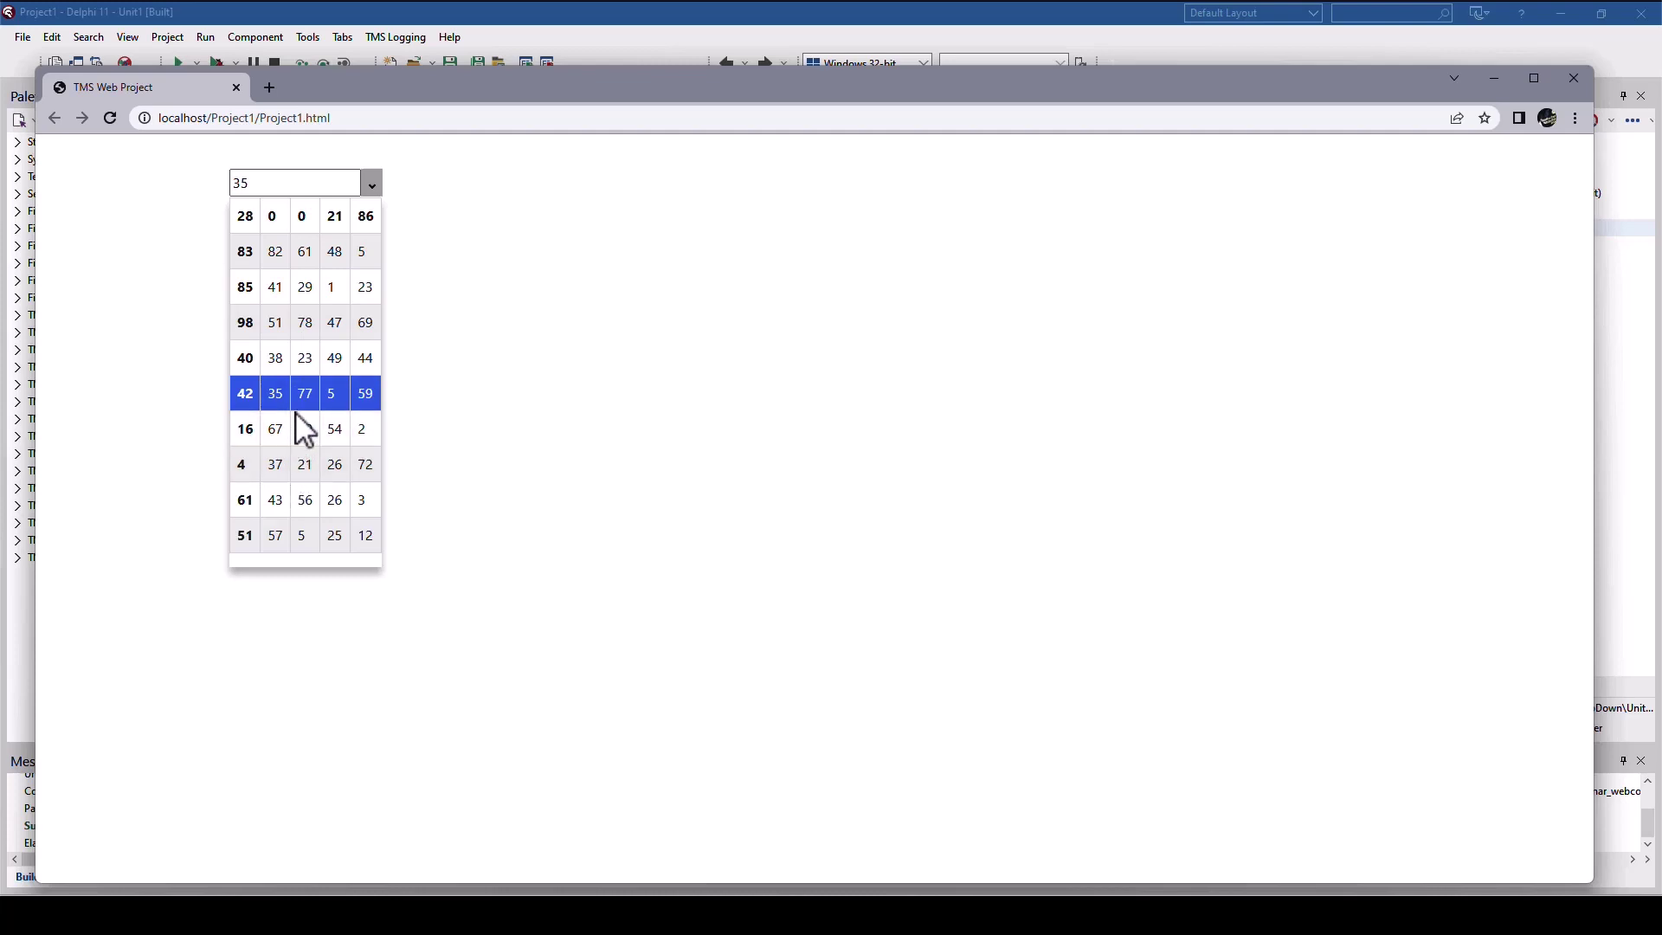
pyautogui.click(291, 288)
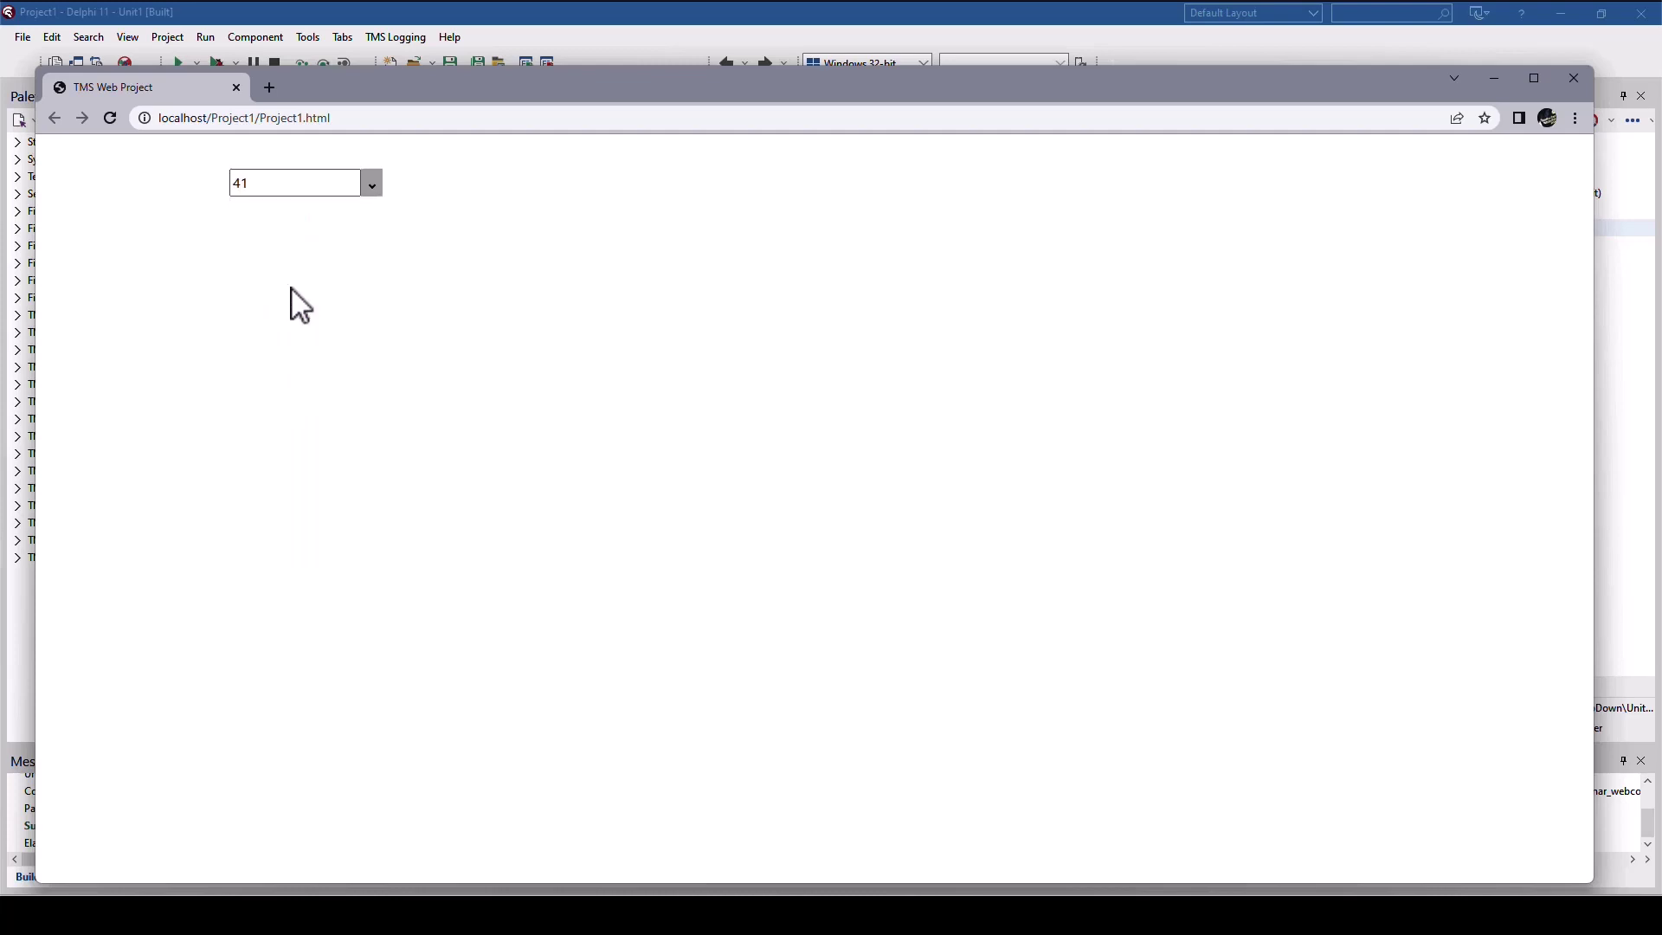
pyautogui.hotkey('alt', 'Down')
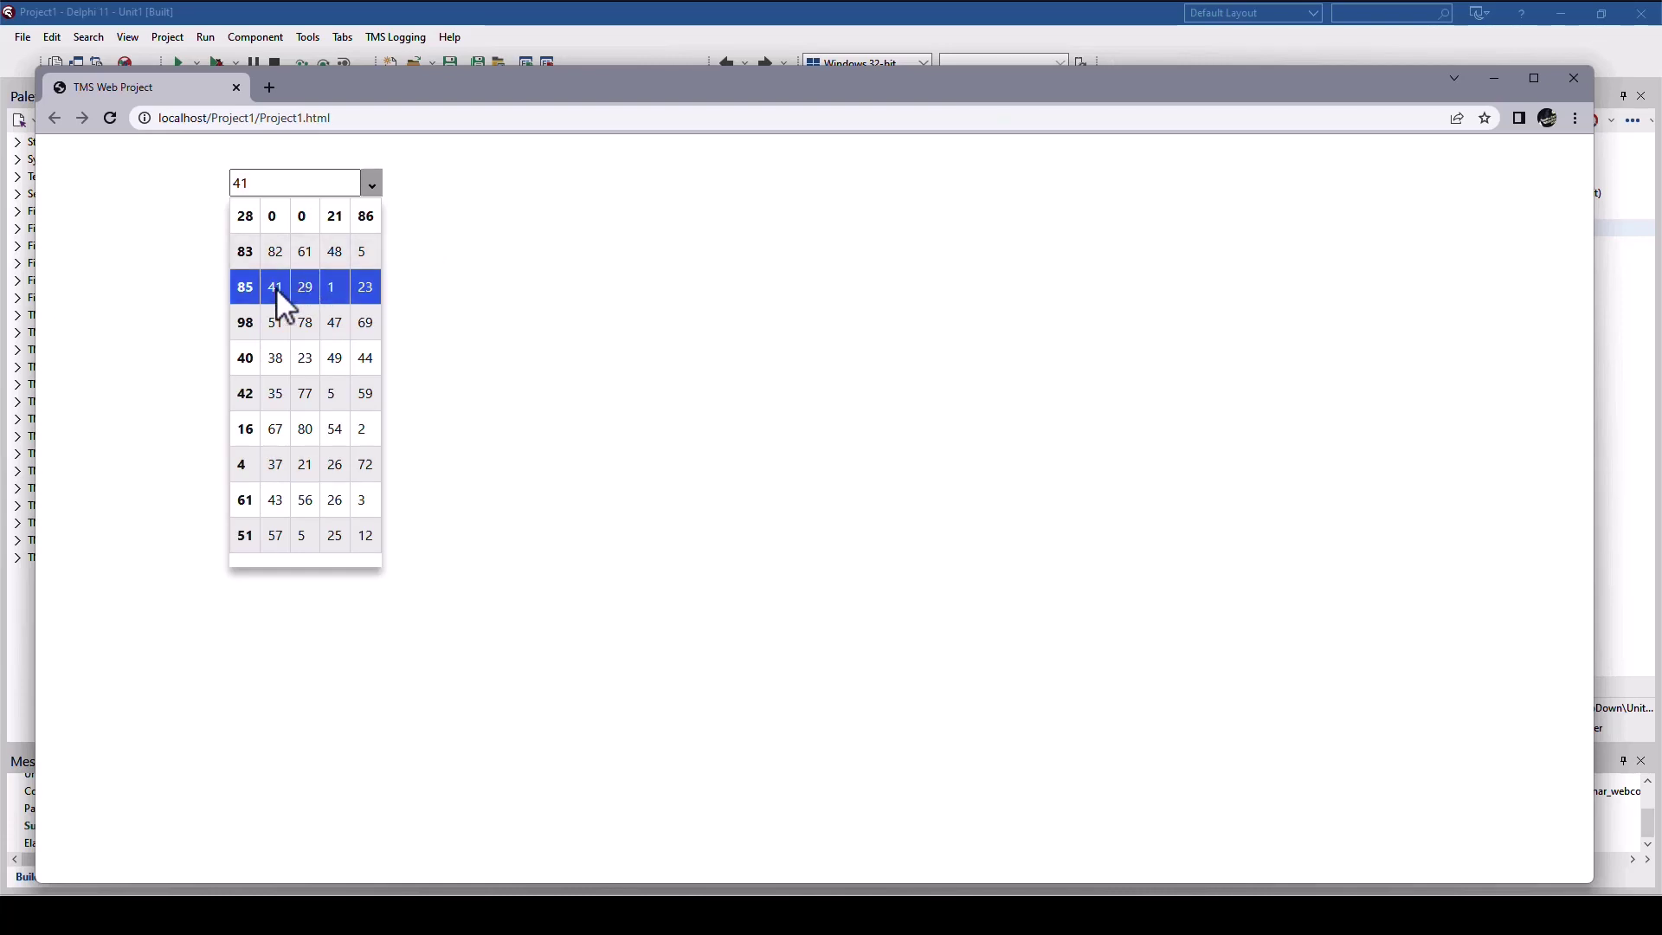
# Return to the IDE and select the table control's OnClick event
pyautogui.click(440, 44)
pyautogui.click(1210, 235)
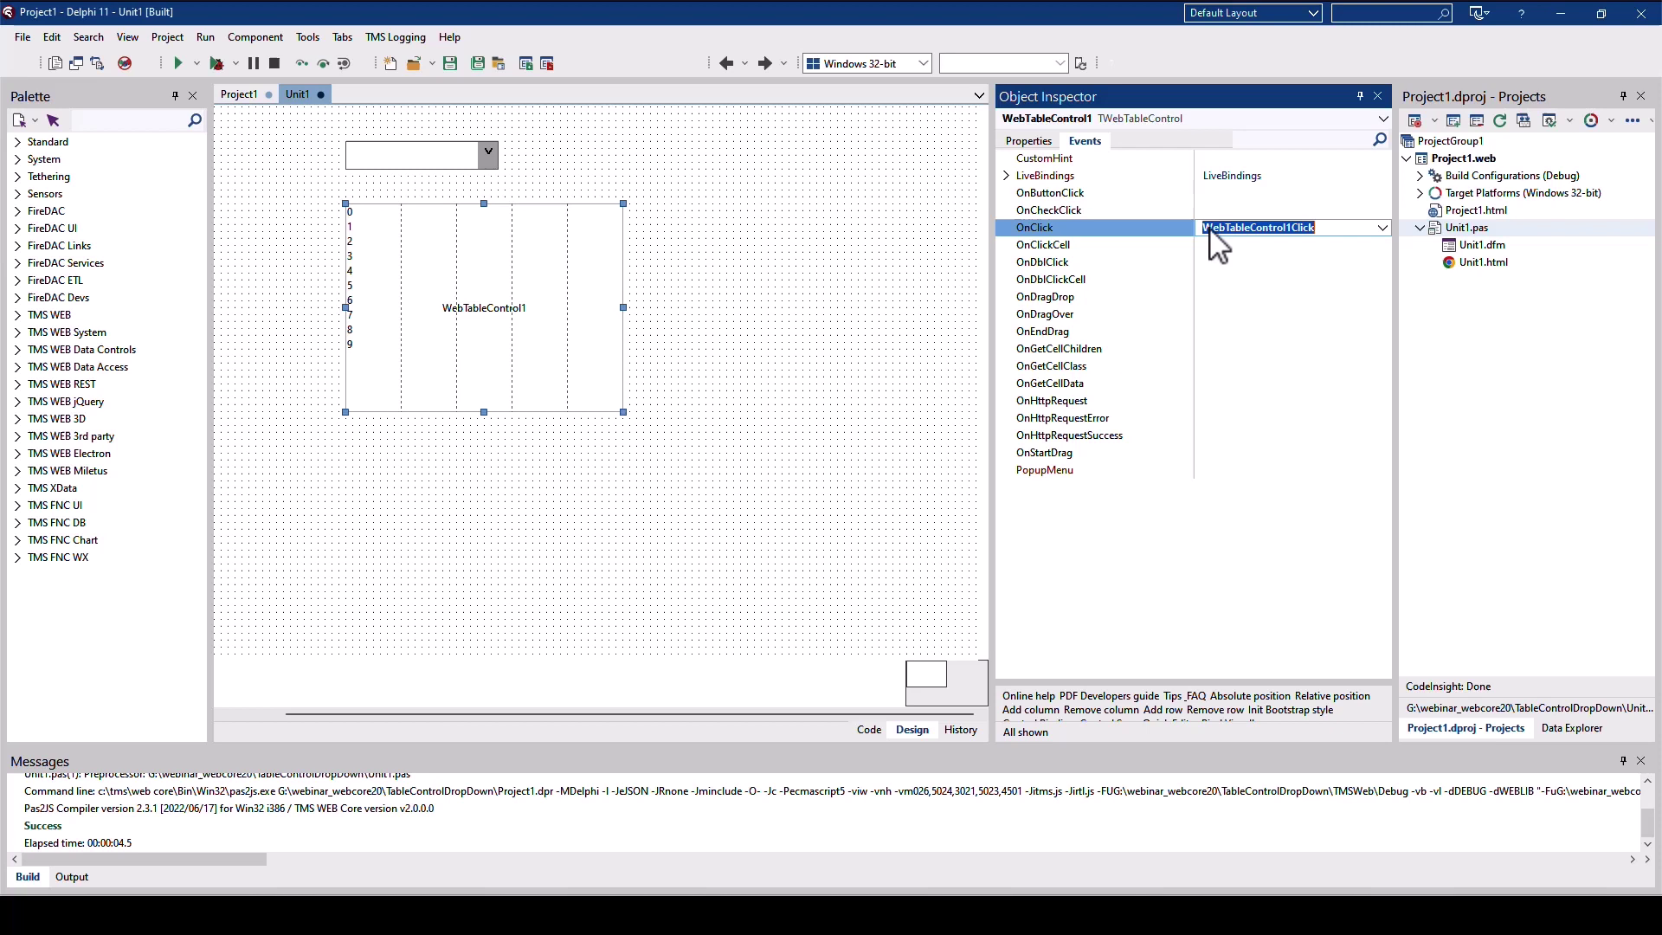
# Show the table click handler and mark the WebTableControl1.Cells[1, lookup
pyautogui.doubleClick(1336, 231)
pyautogui.scroll(3, 653, 330)
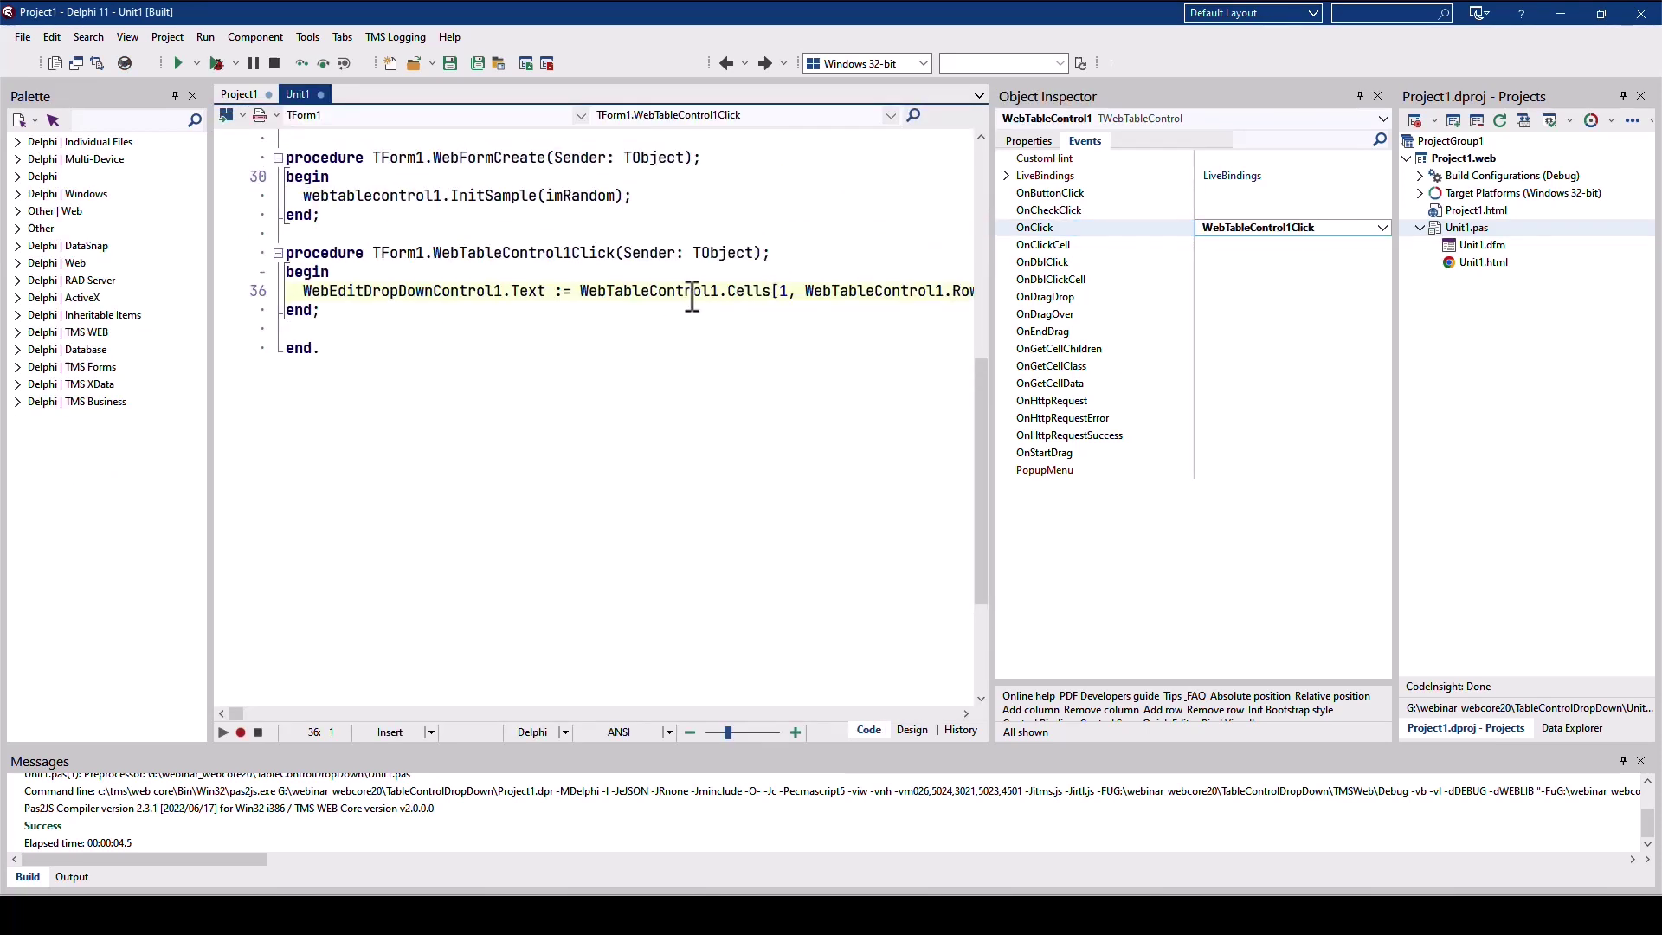
pyautogui.moveTo(580, 296); pyautogui.dragTo(792, 308)
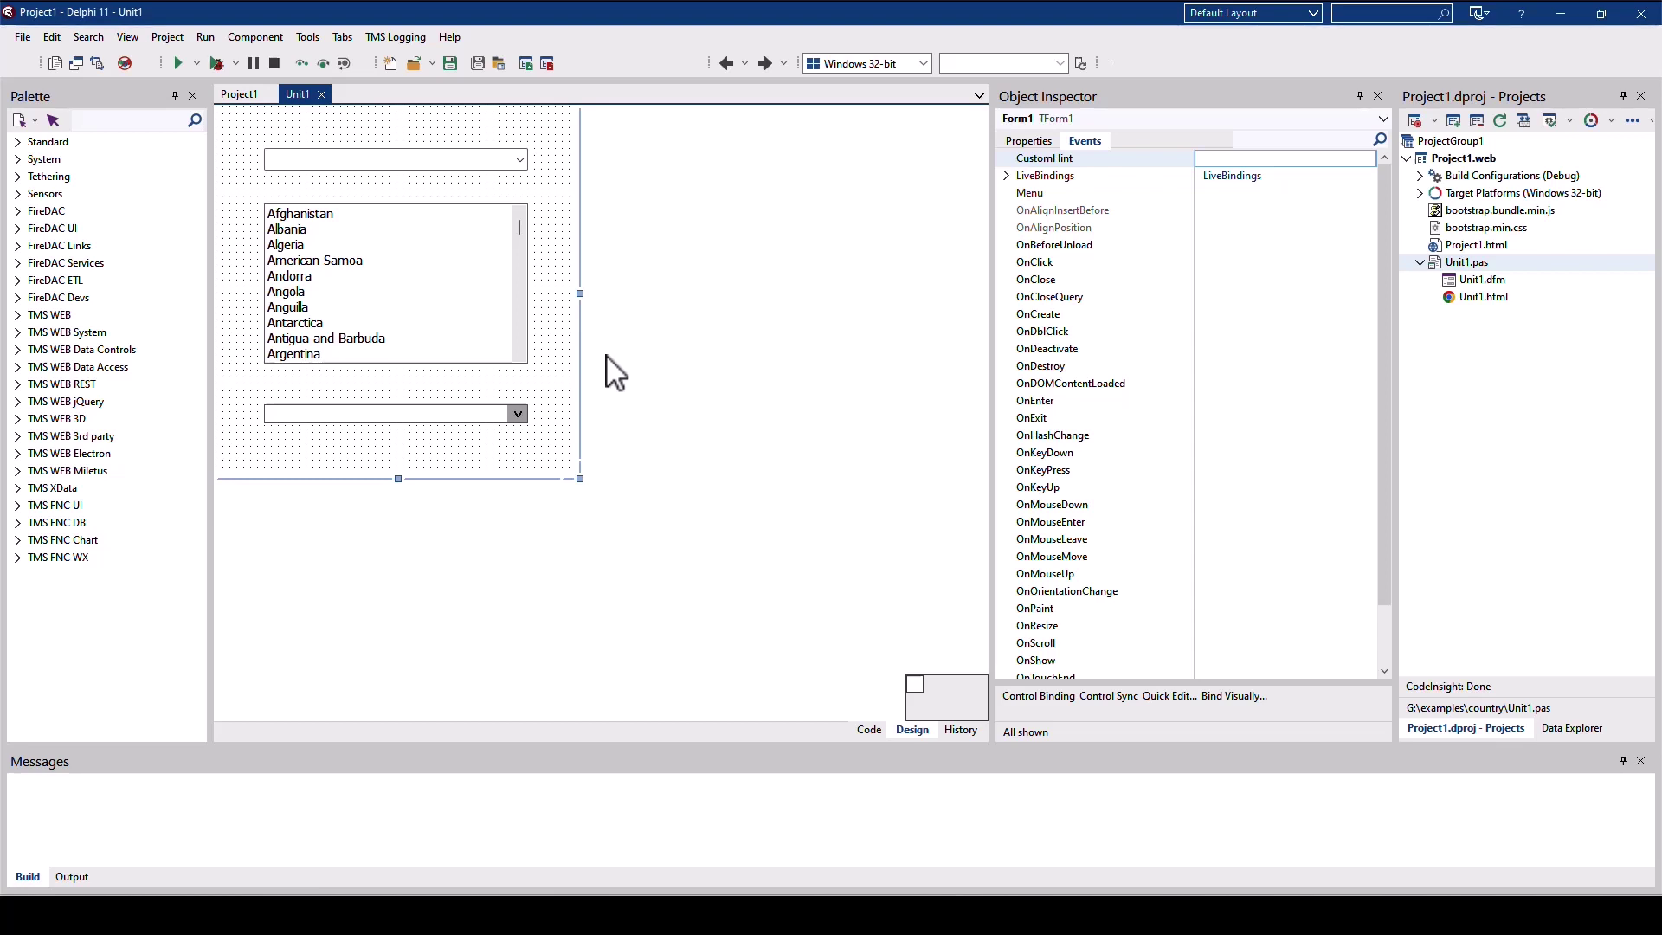
# Select the country combo, list and drop-down components, then run the project in Chrome
pyautogui.click(454, 159)
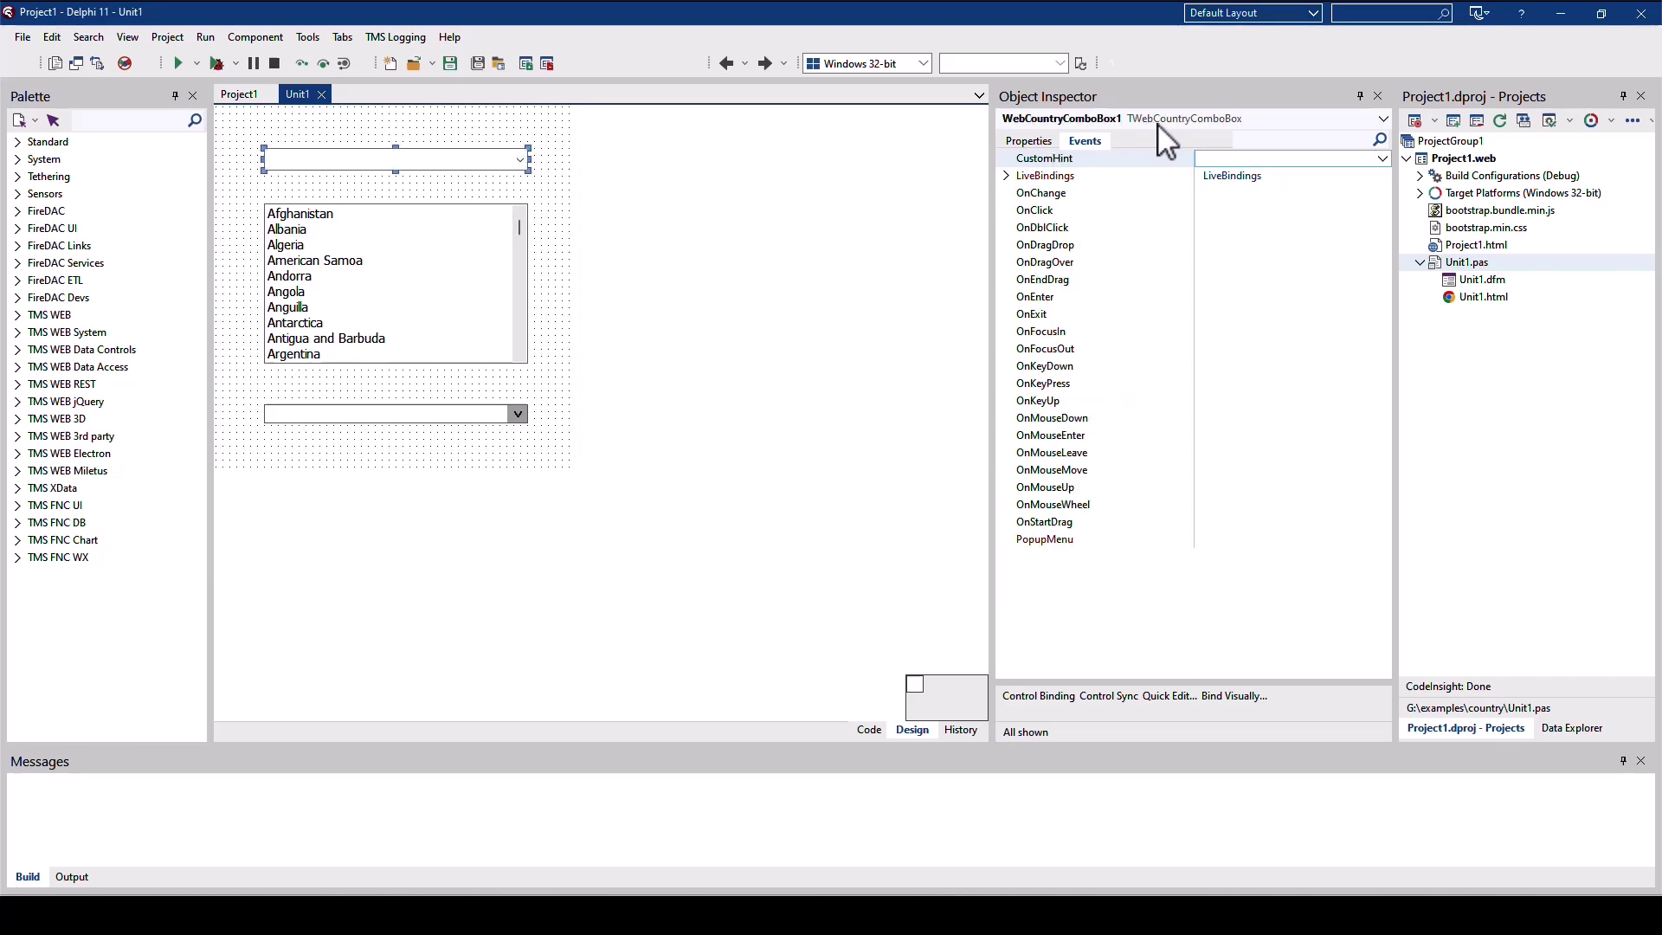
pyautogui.click(475, 284)
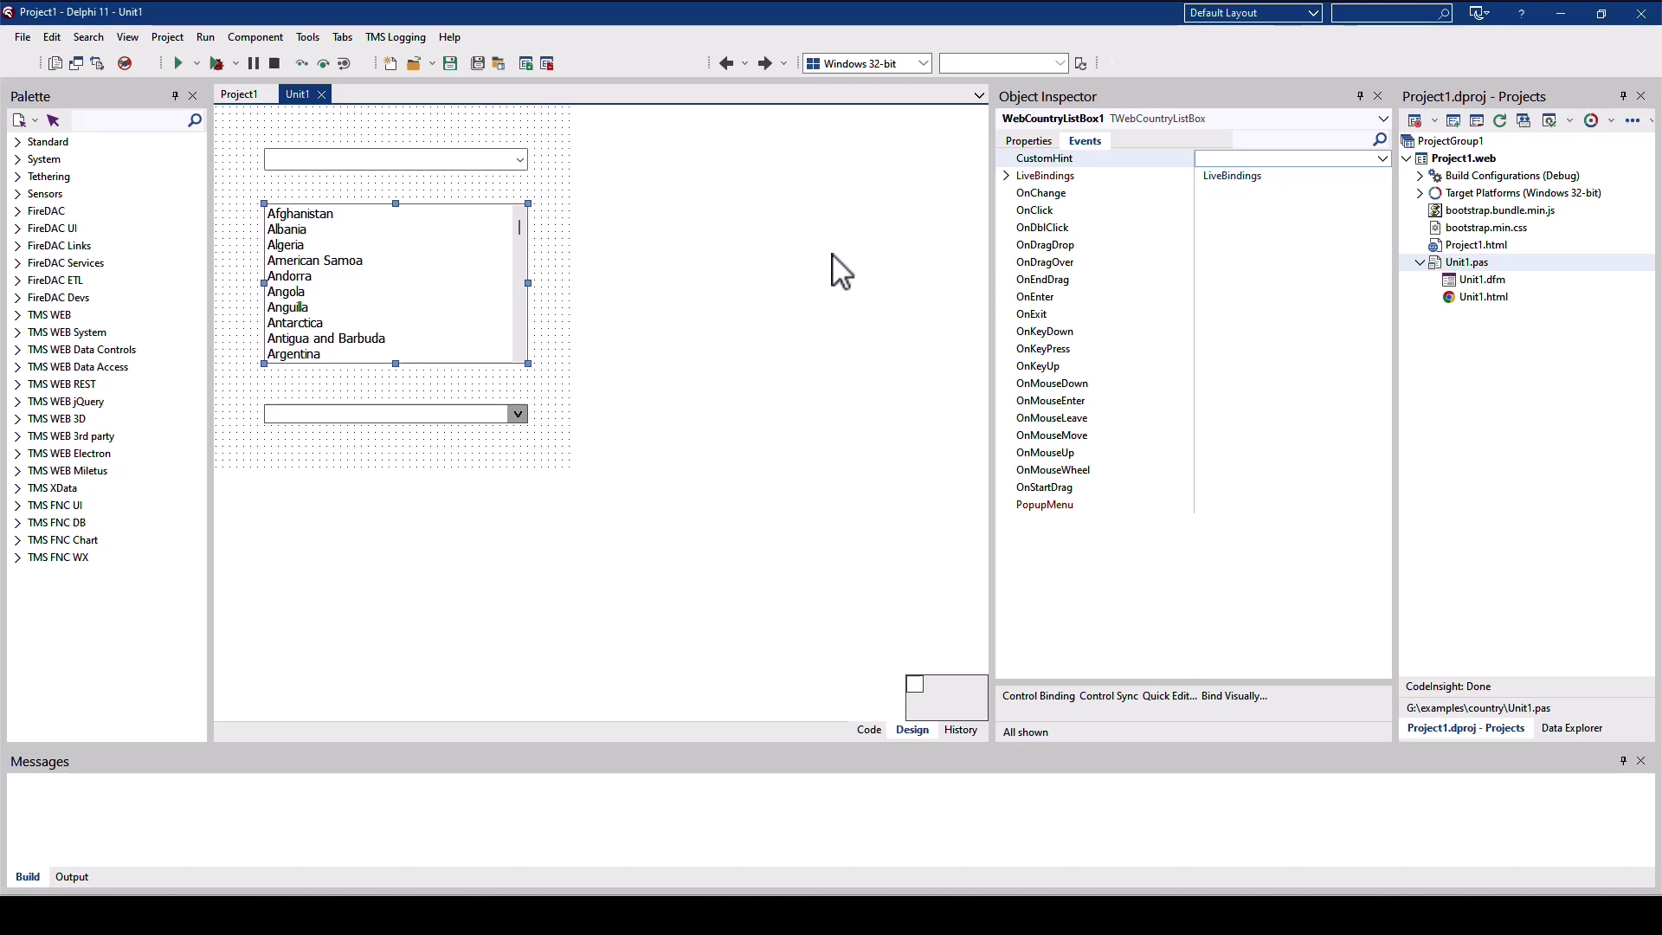
pyautogui.click(485, 429)
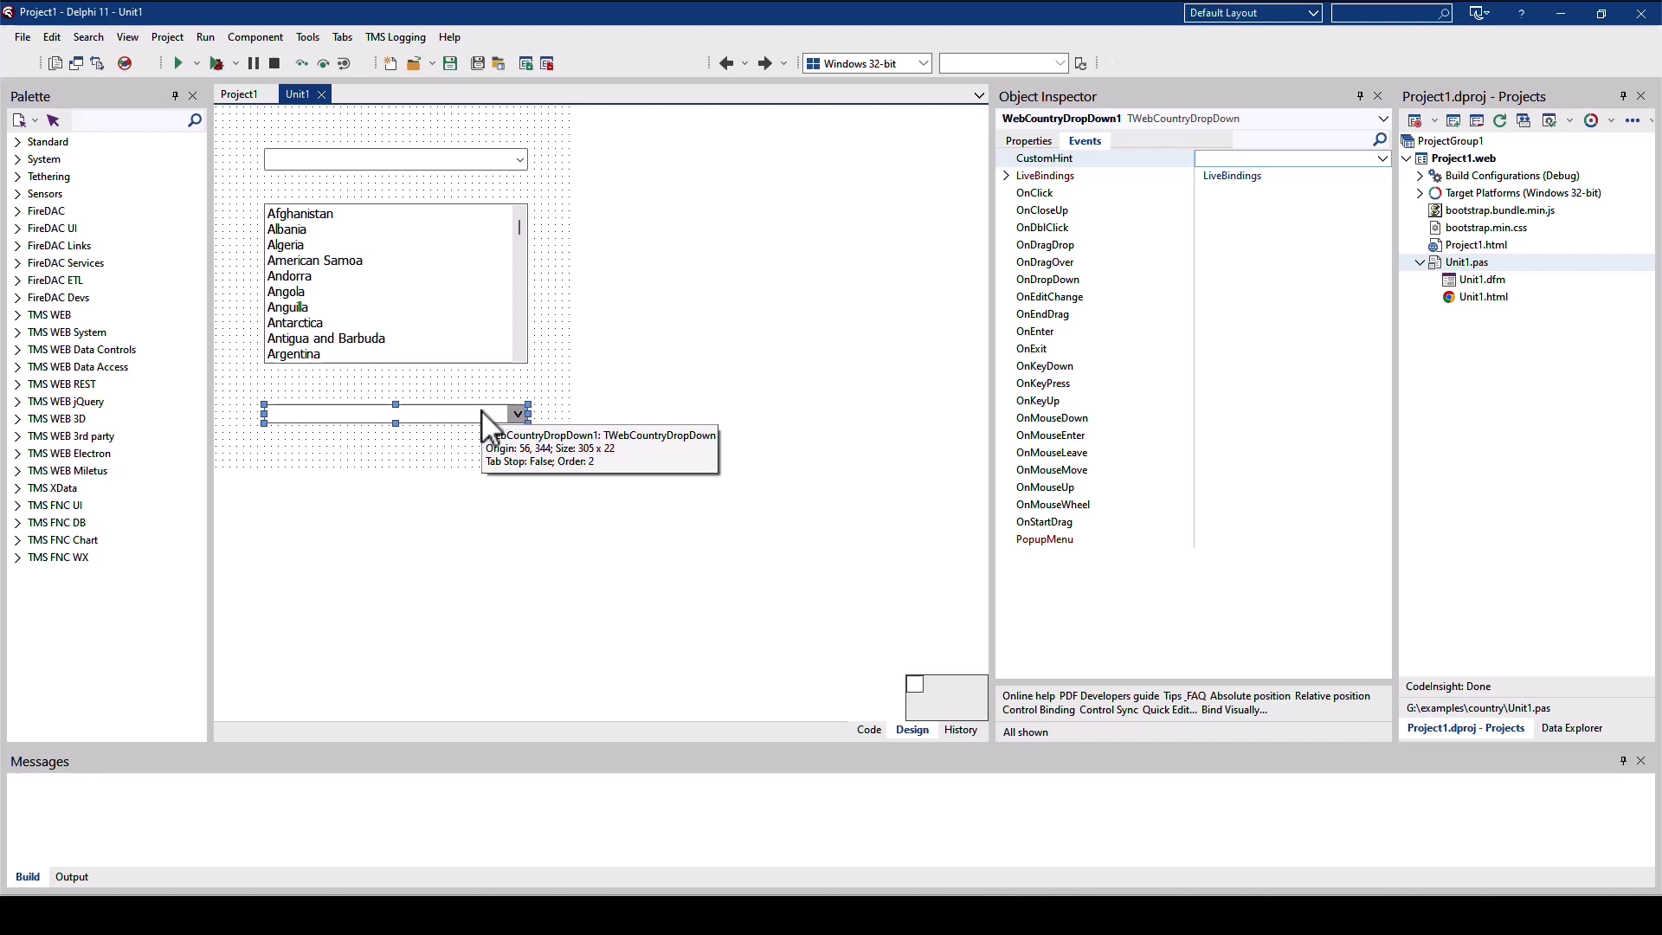
pyautogui.click(178, 64)
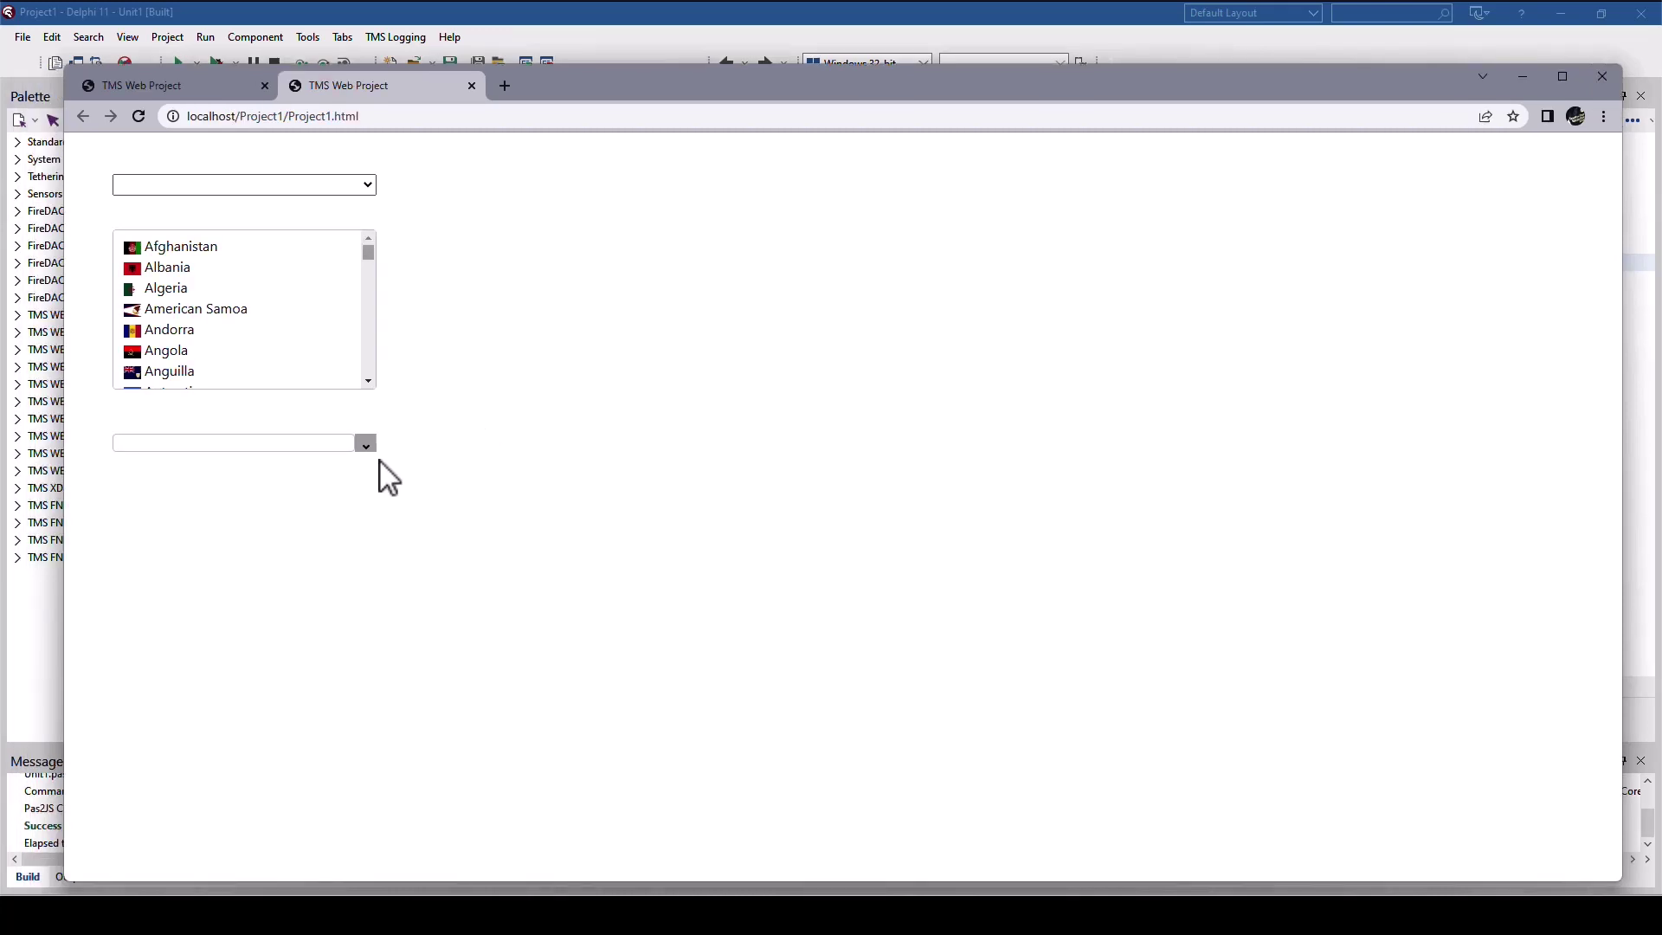
# Browse the flagged and plain country drop-downs, then leave the browser demo
pyautogui.click(367, 444)
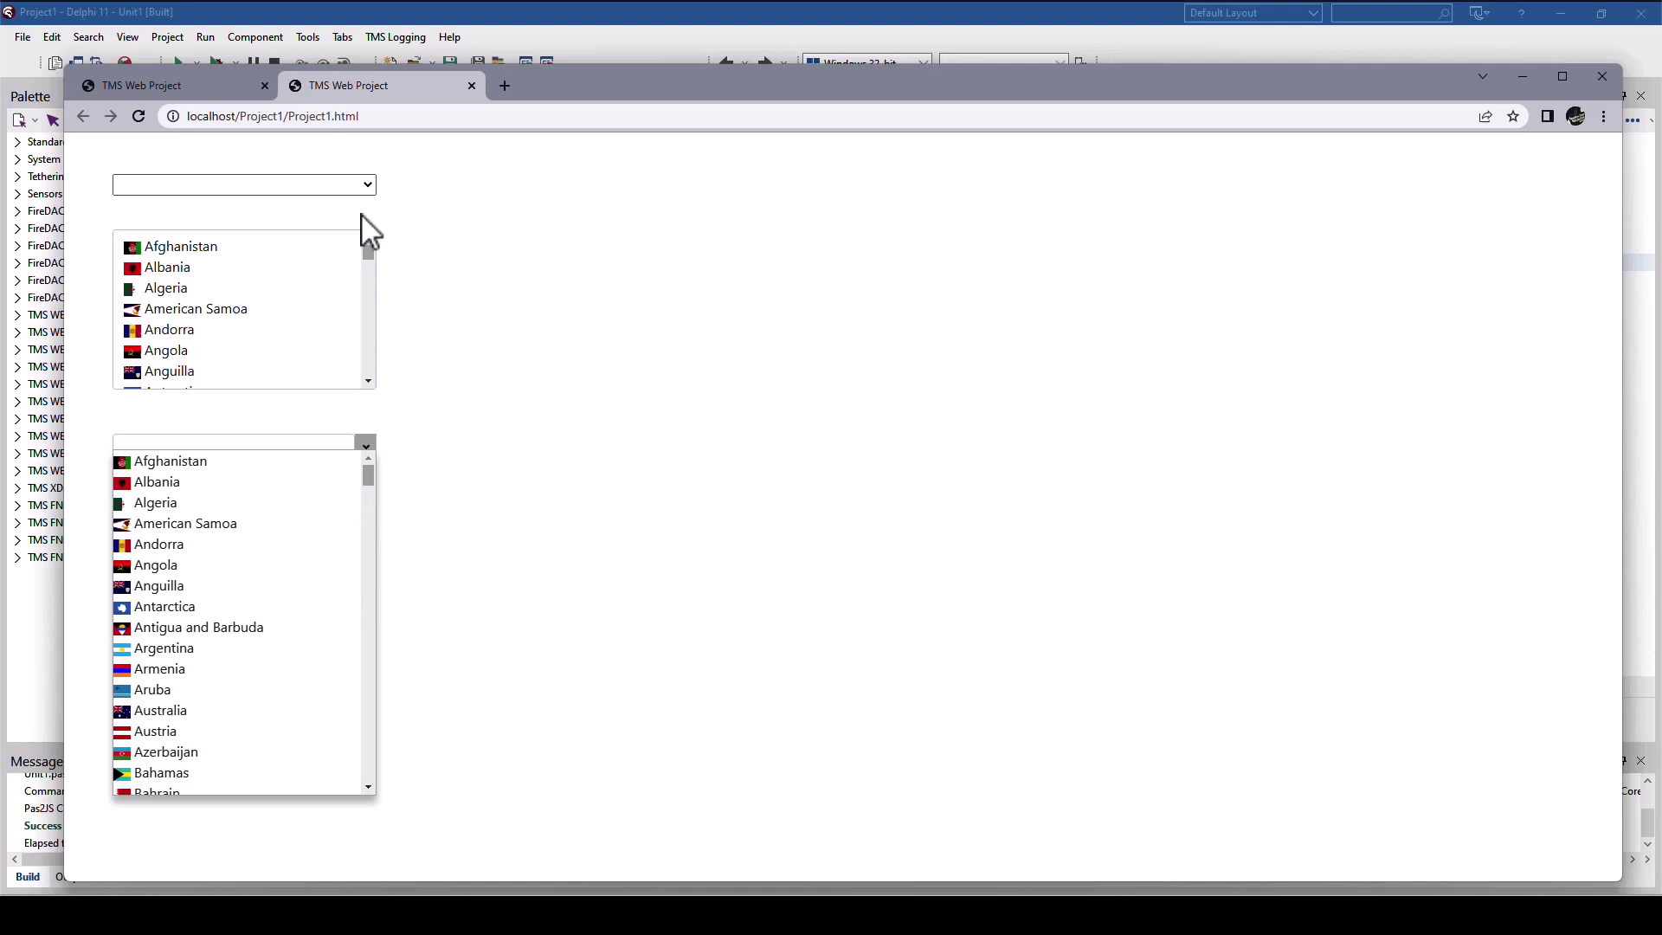
pyautogui.click(368, 190)
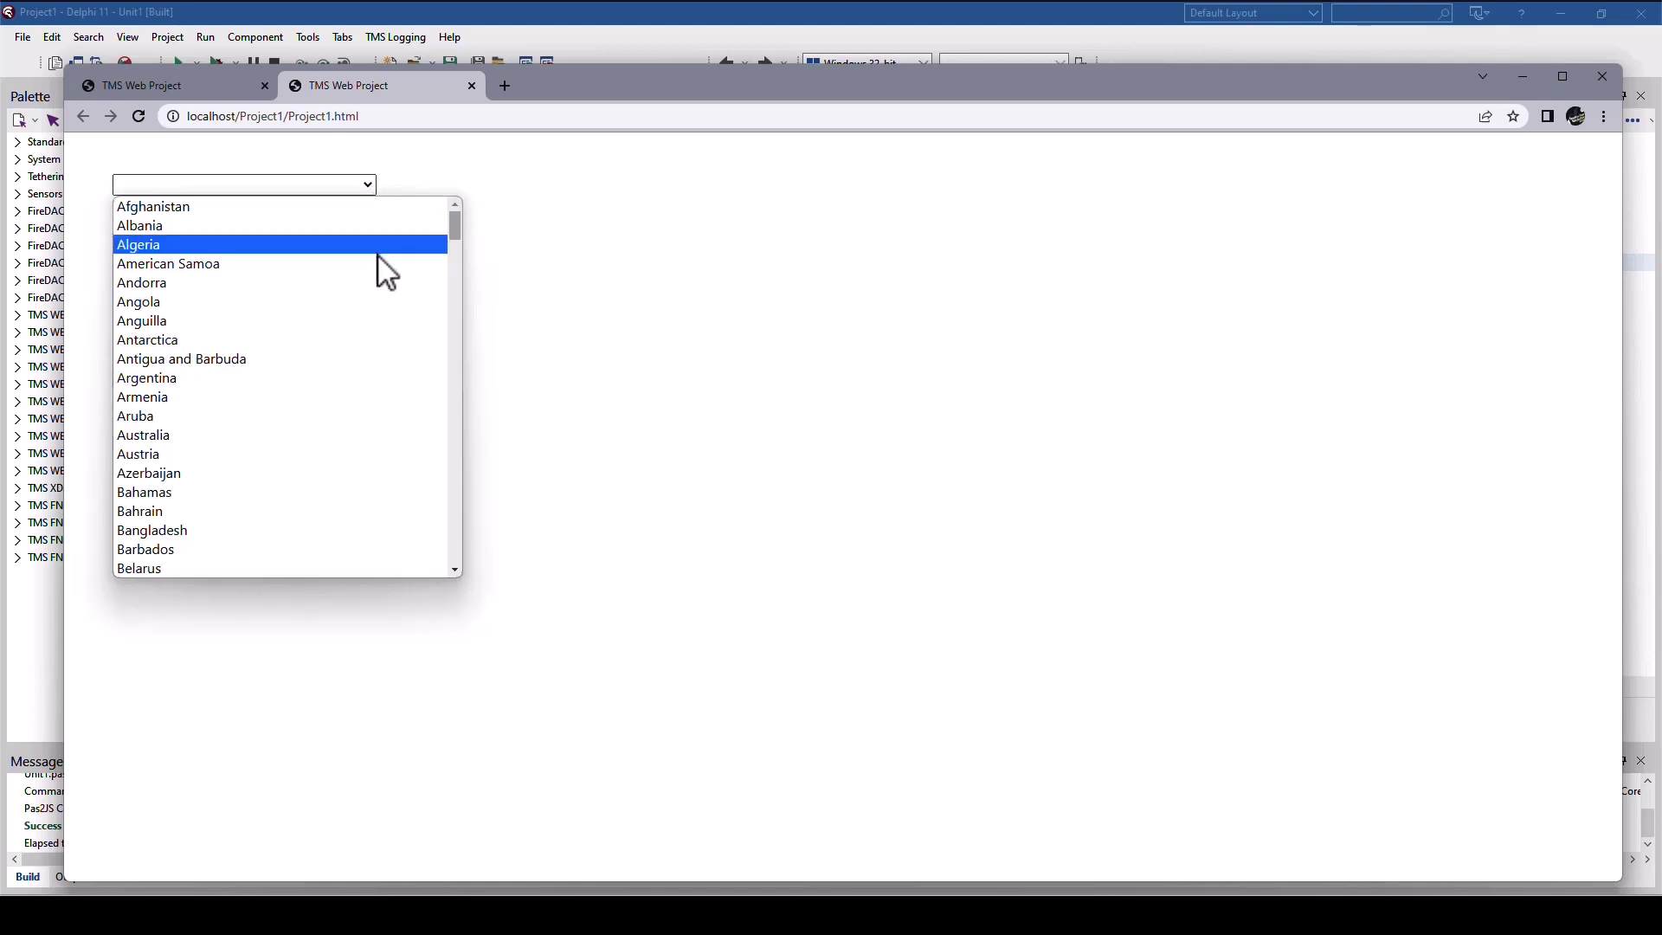
pyautogui.hotkey('alt', 'Tab')
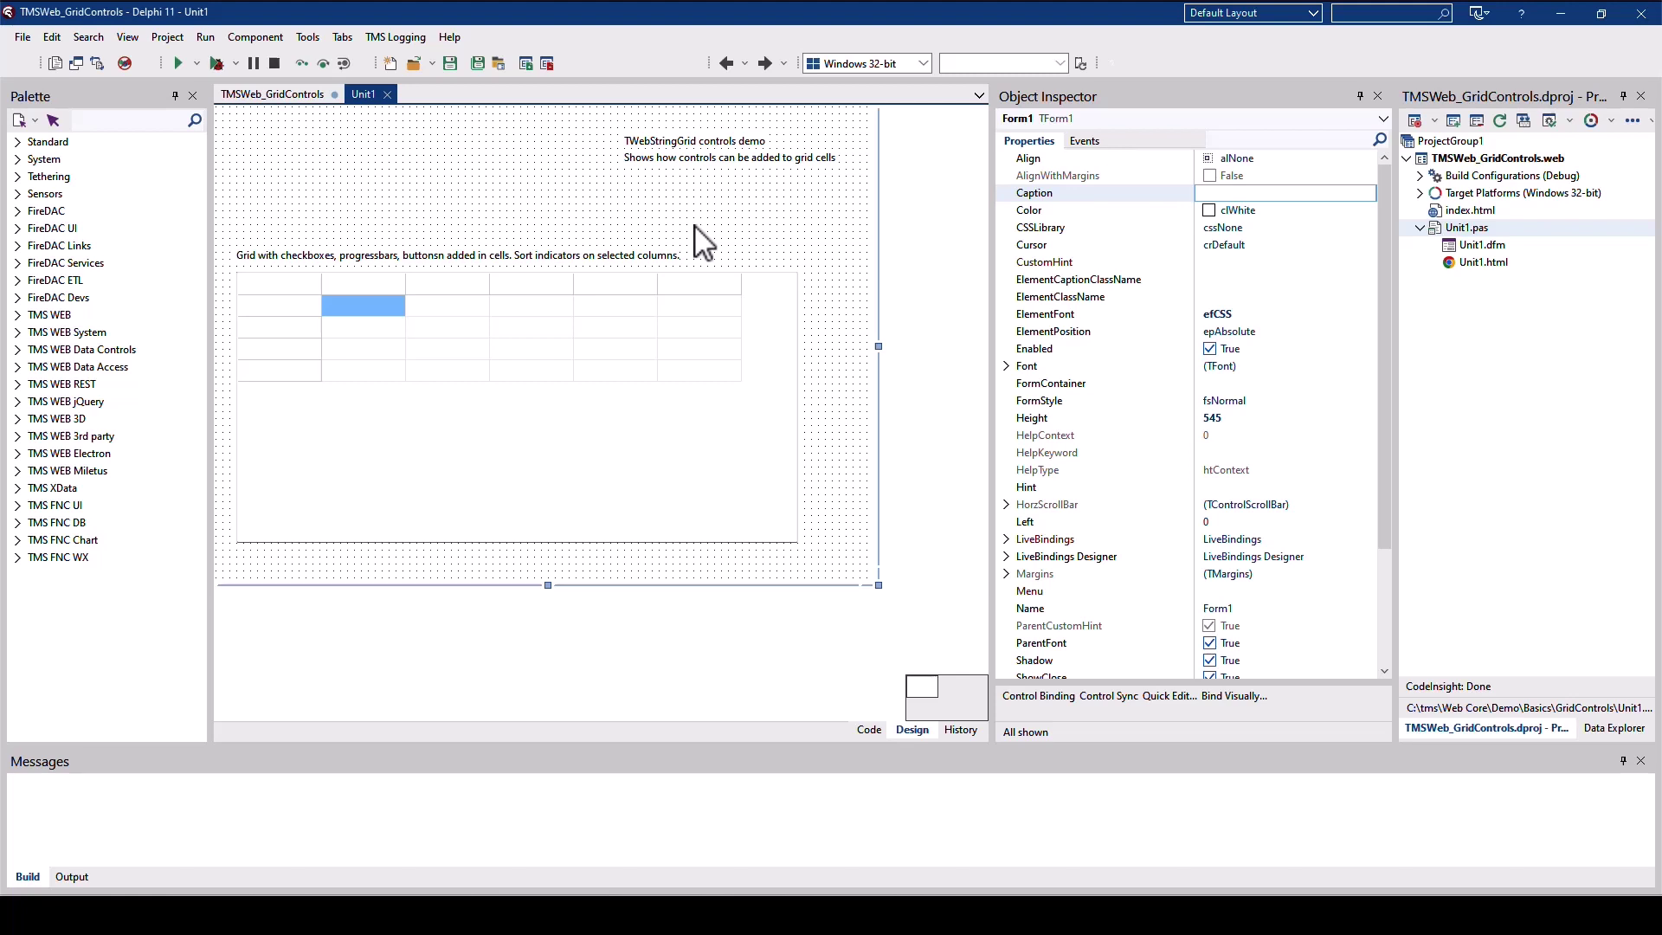
# Show the form-create code and point out the AddCheckBox, AddProgress and AddButton calls
pyautogui.press('F12')
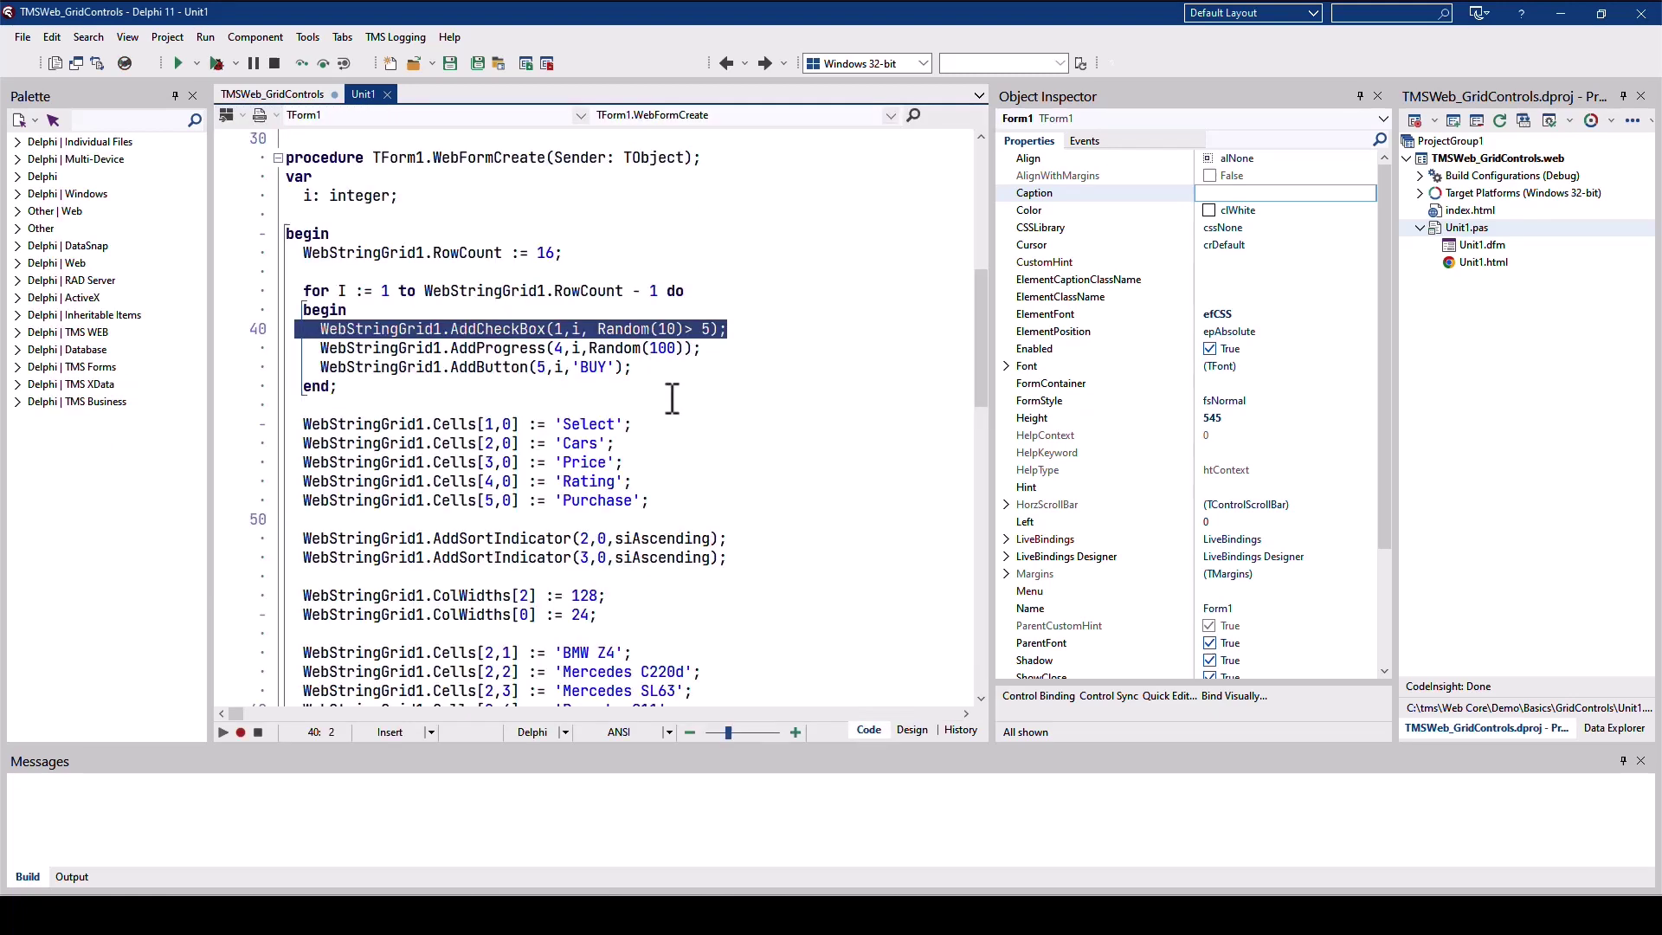
pyautogui.click(665, 386)
pyautogui.moveTo(555, 329); pyautogui.dragTo(582, 328)
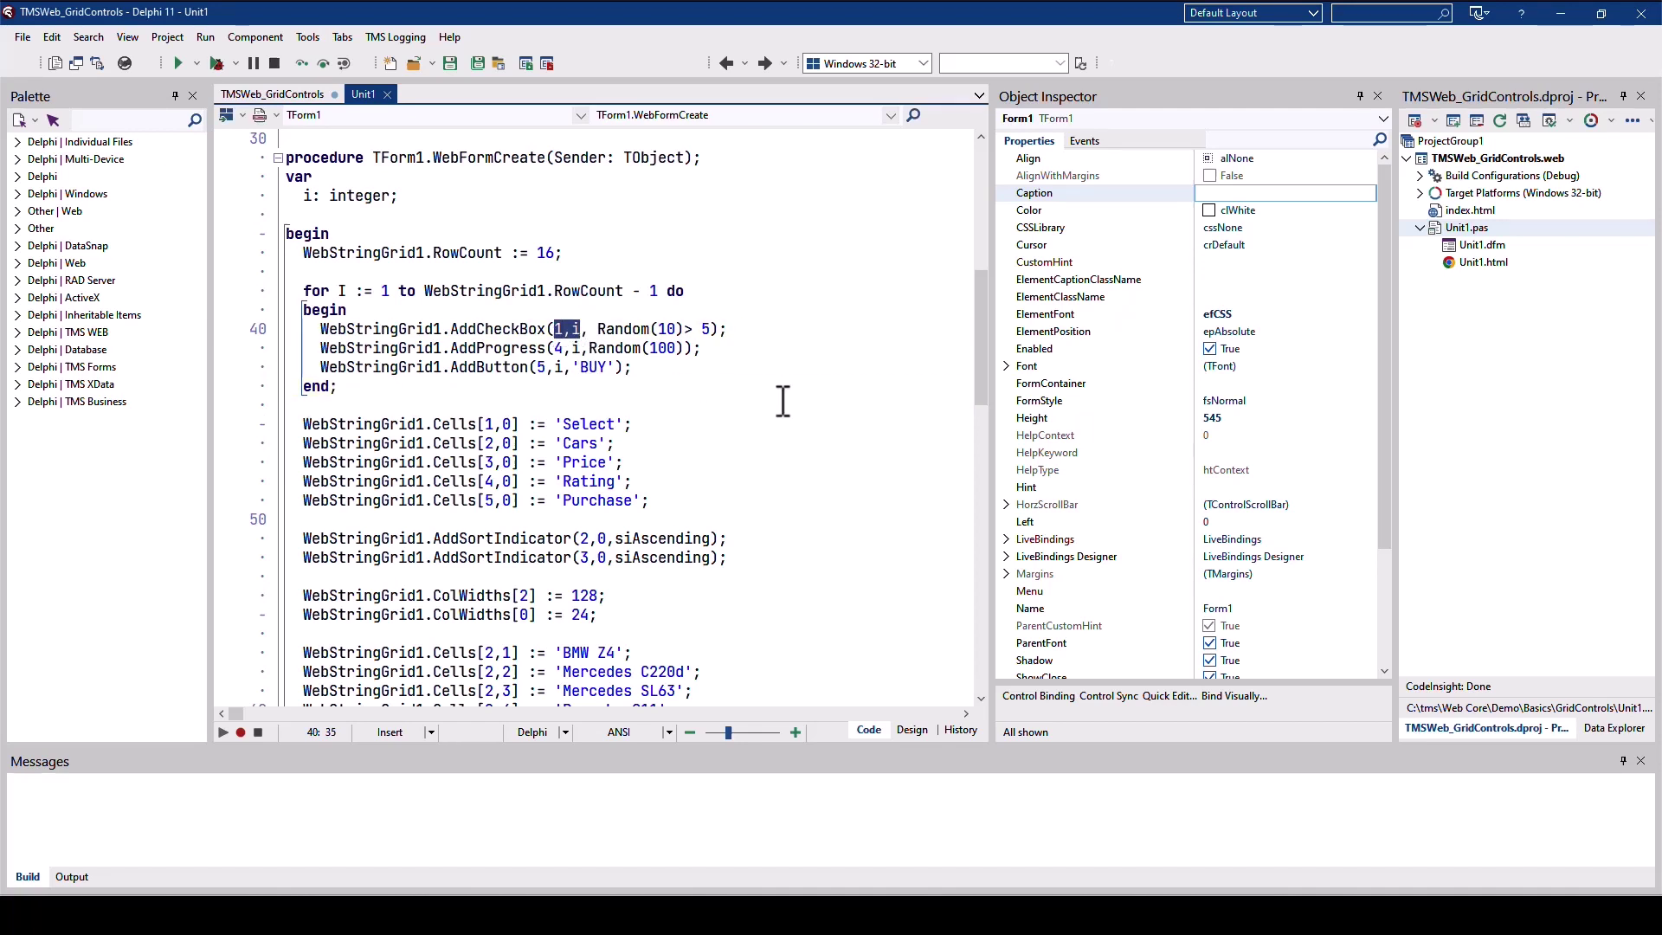
pyautogui.click(542, 348)
pyautogui.click(531, 368)
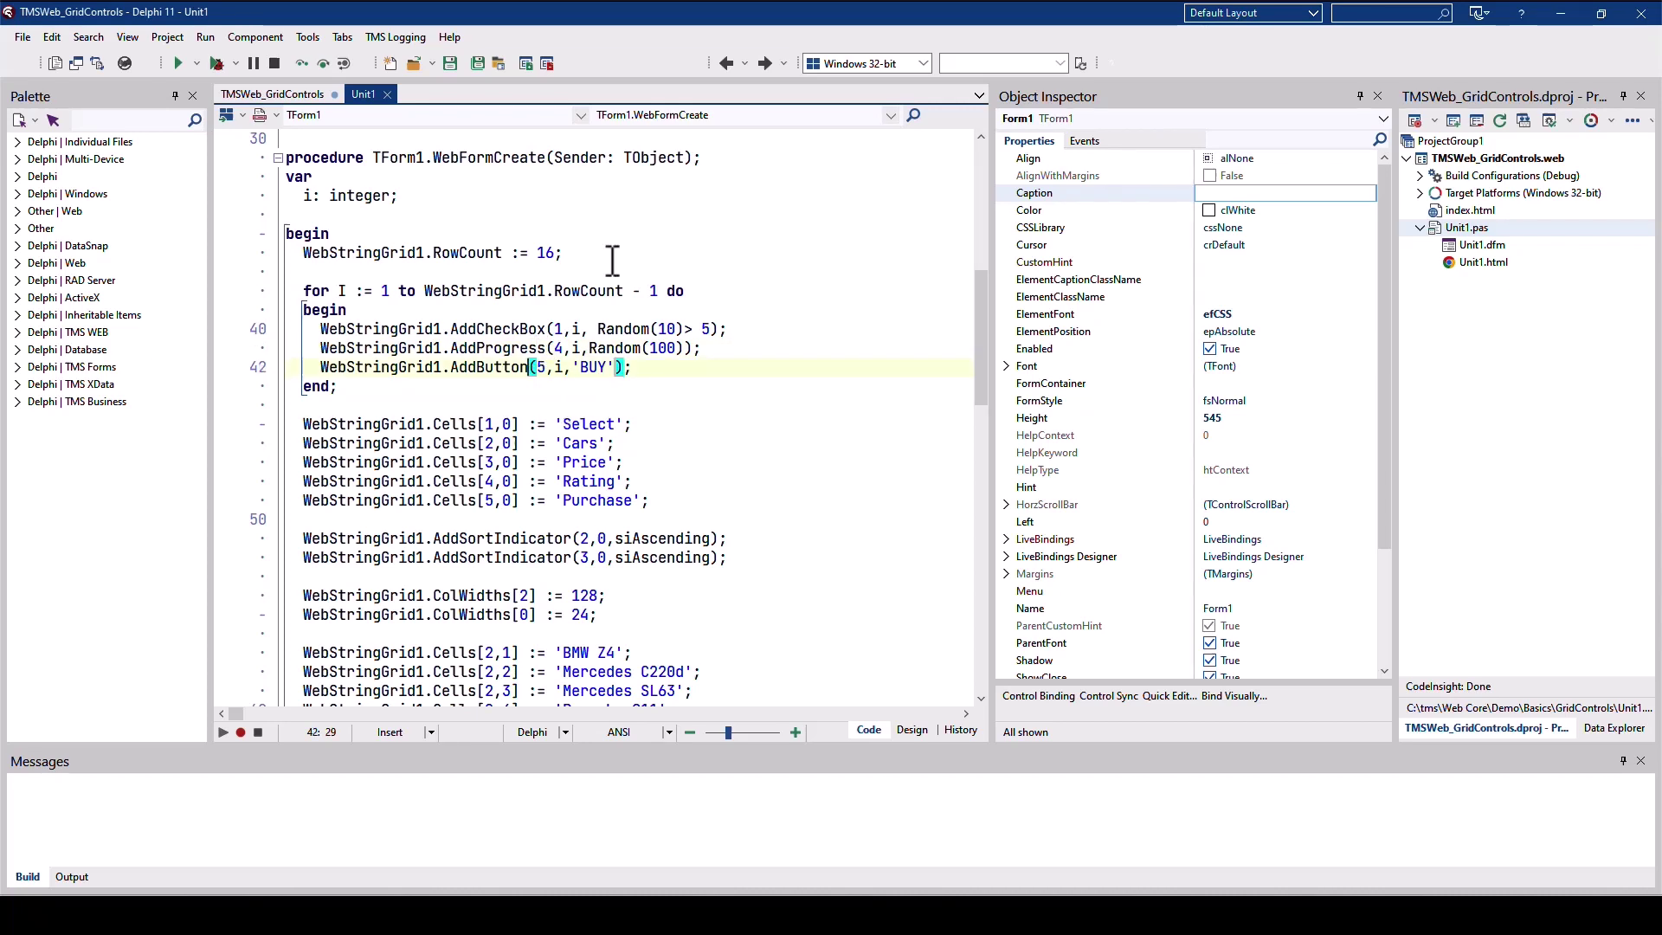
# Mark the AddSortIndicator arguments and the siAscending sort directions of both columns
pyautogui.click(582, 540)
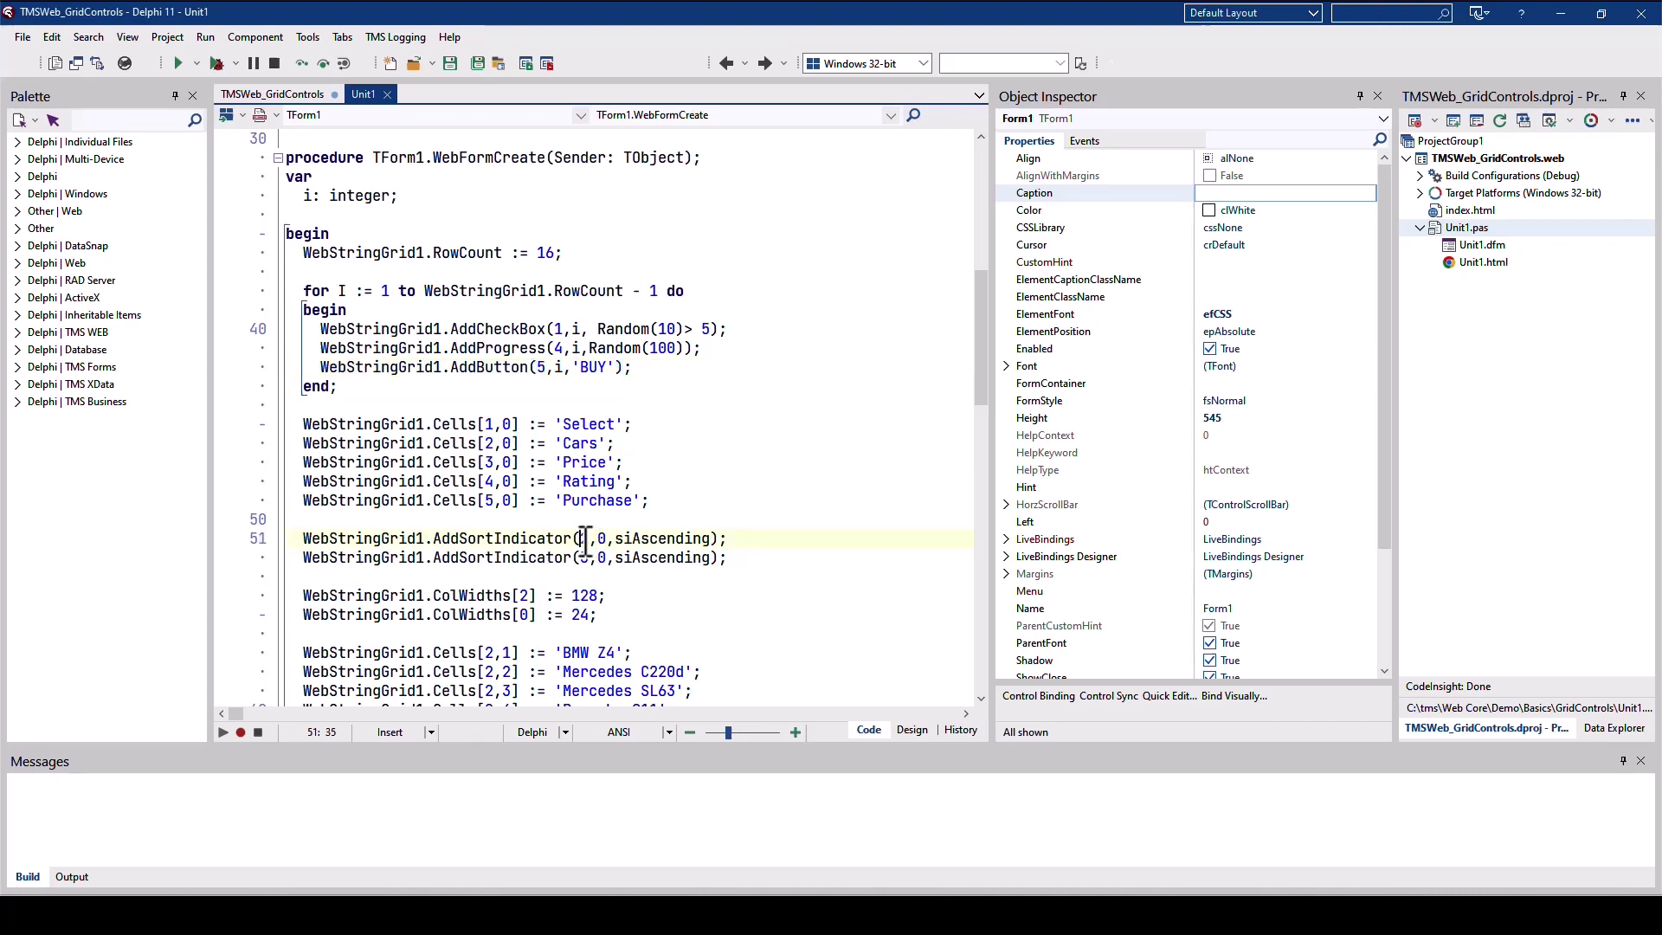
pyautogui.moveTo(582, 540); pyautogui.dragTo(608, 541)
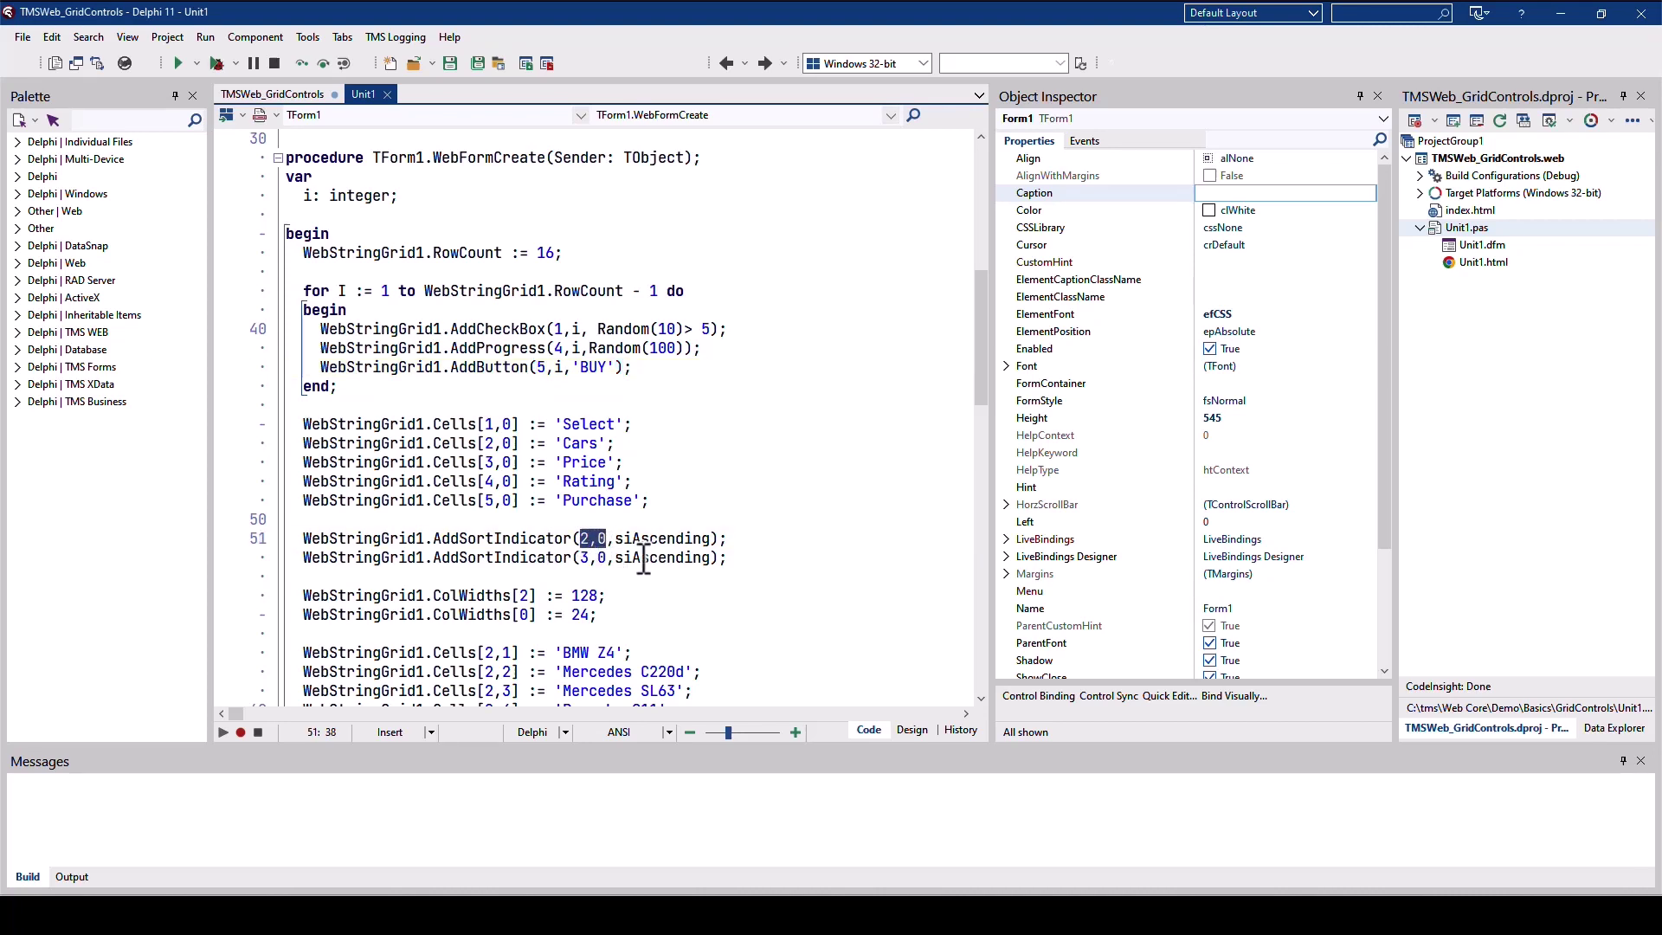
pyautogui.doubleClick(663, 541)
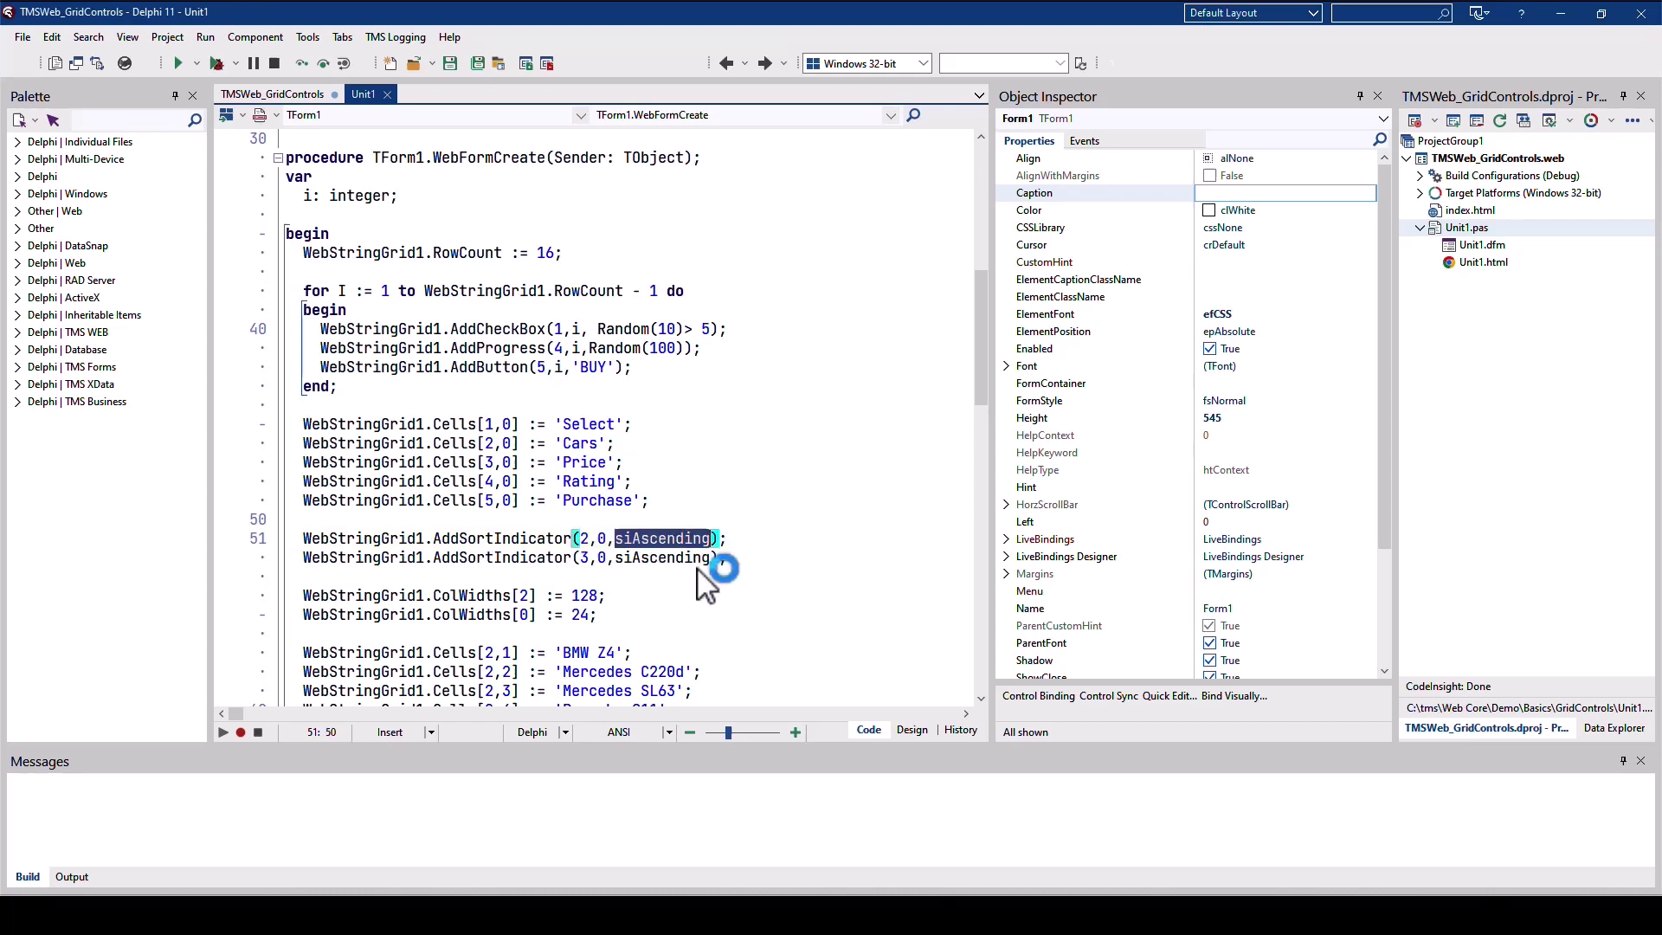
pyautogui.doubleClick(663, 559)
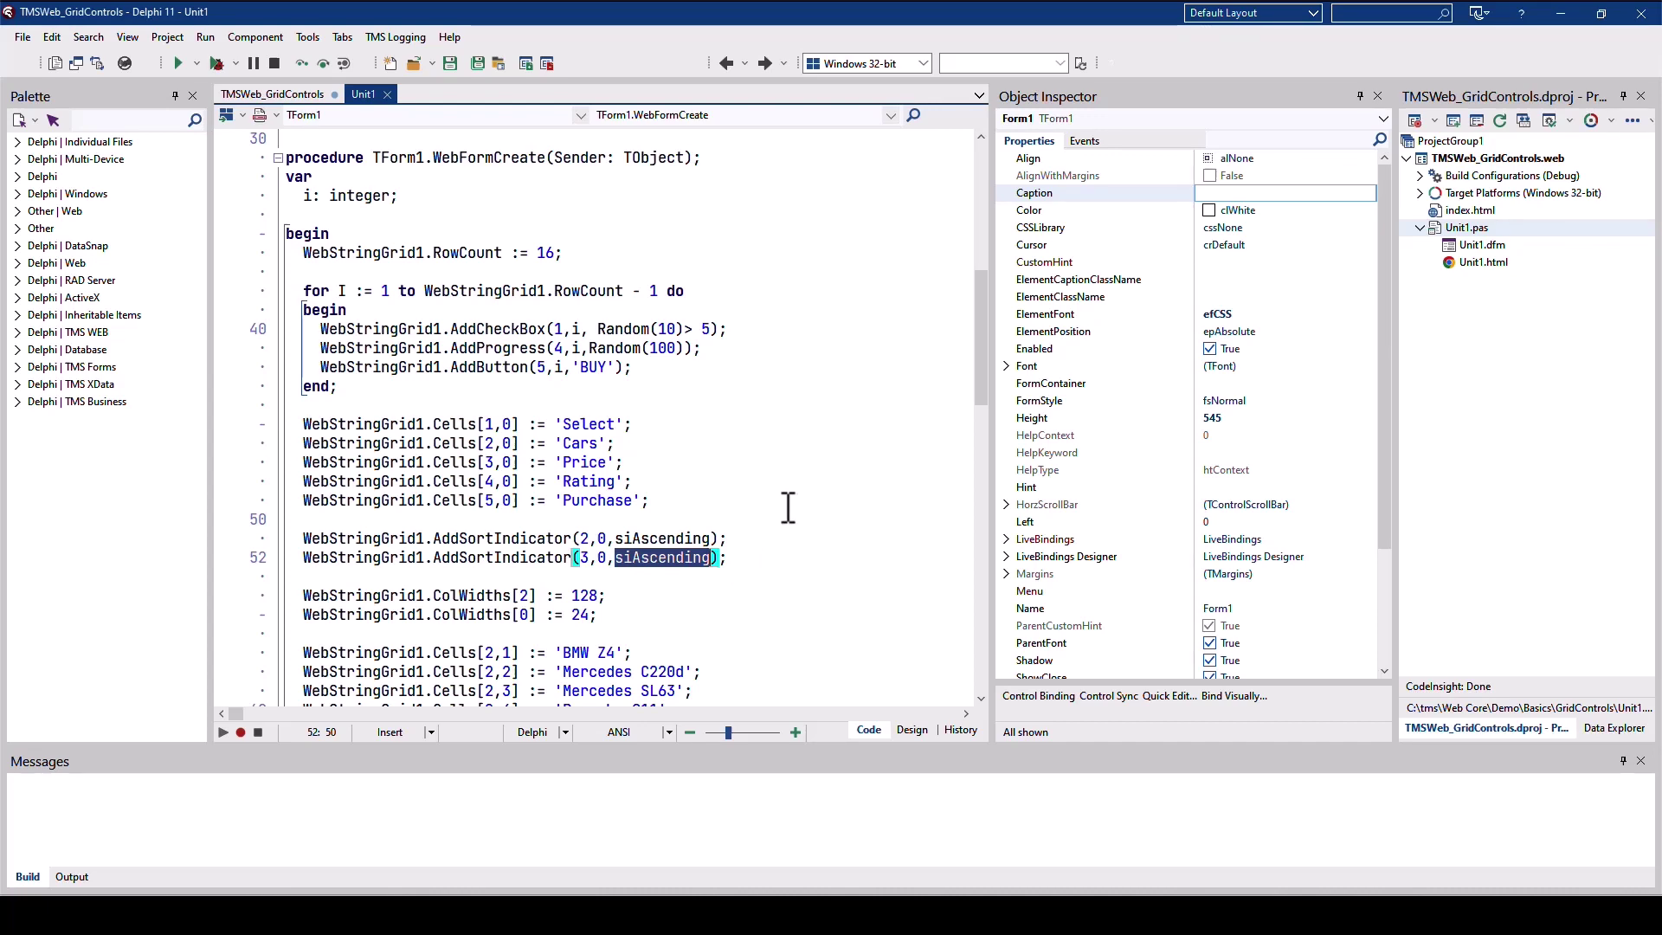
pyautogui.scroll(-3, 787, 507)
pyautogui.scroll(-3, 788, 507)
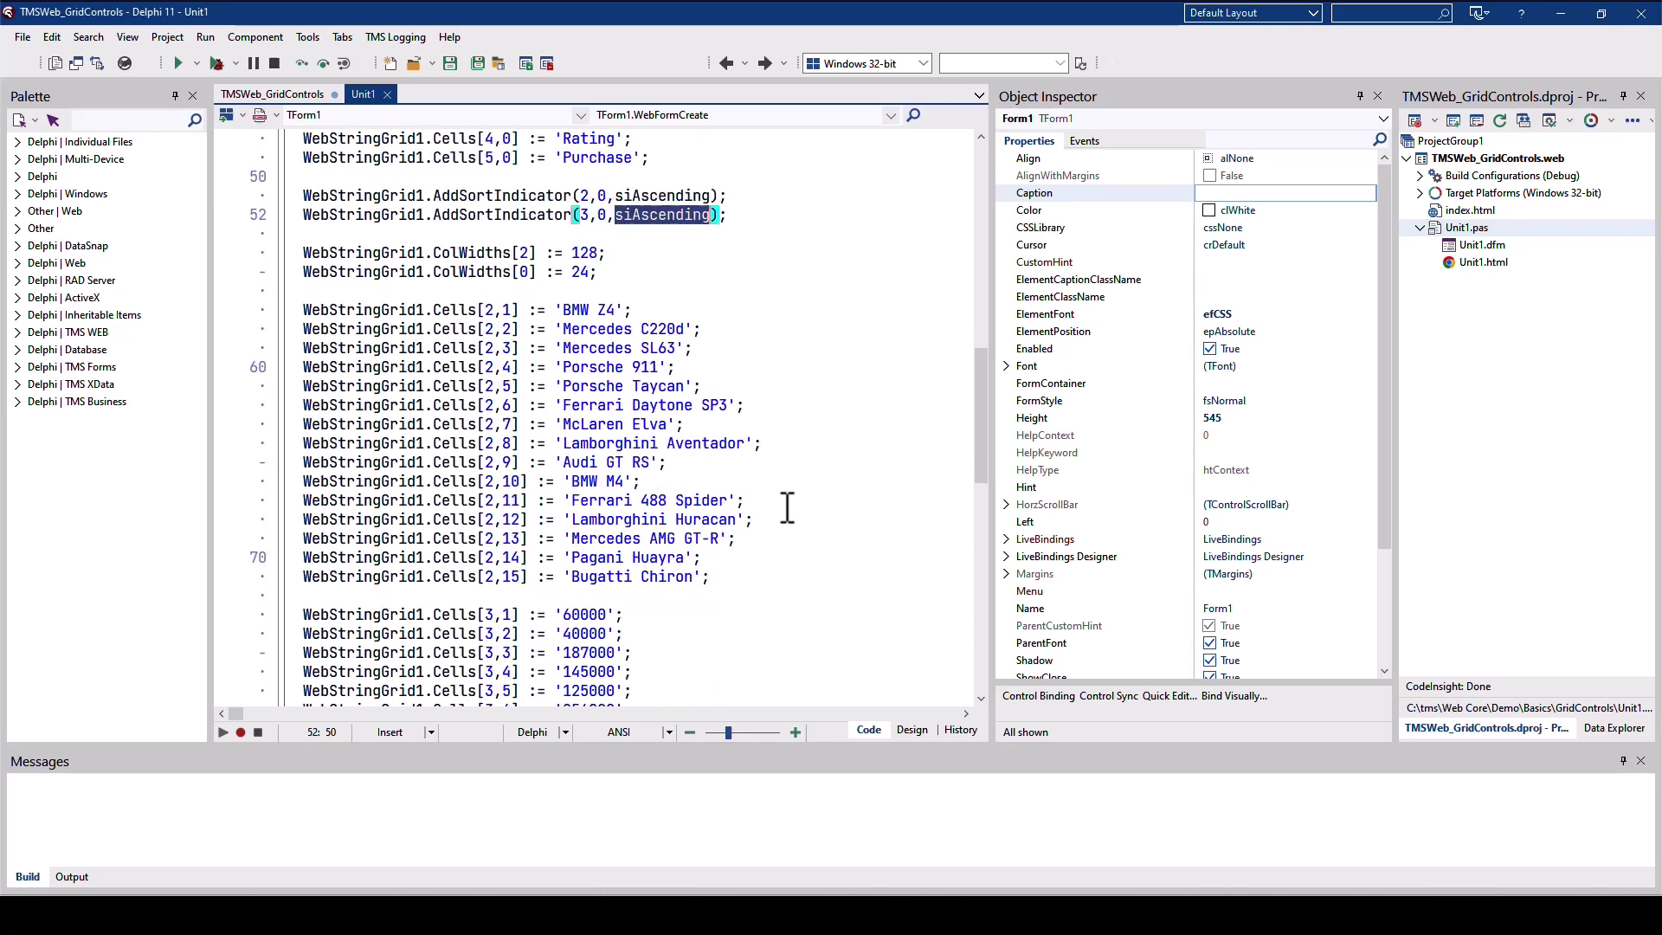
pyautogui.scroll(-4, 786, 508)
pyautogui.scroll(1, 787, 507)
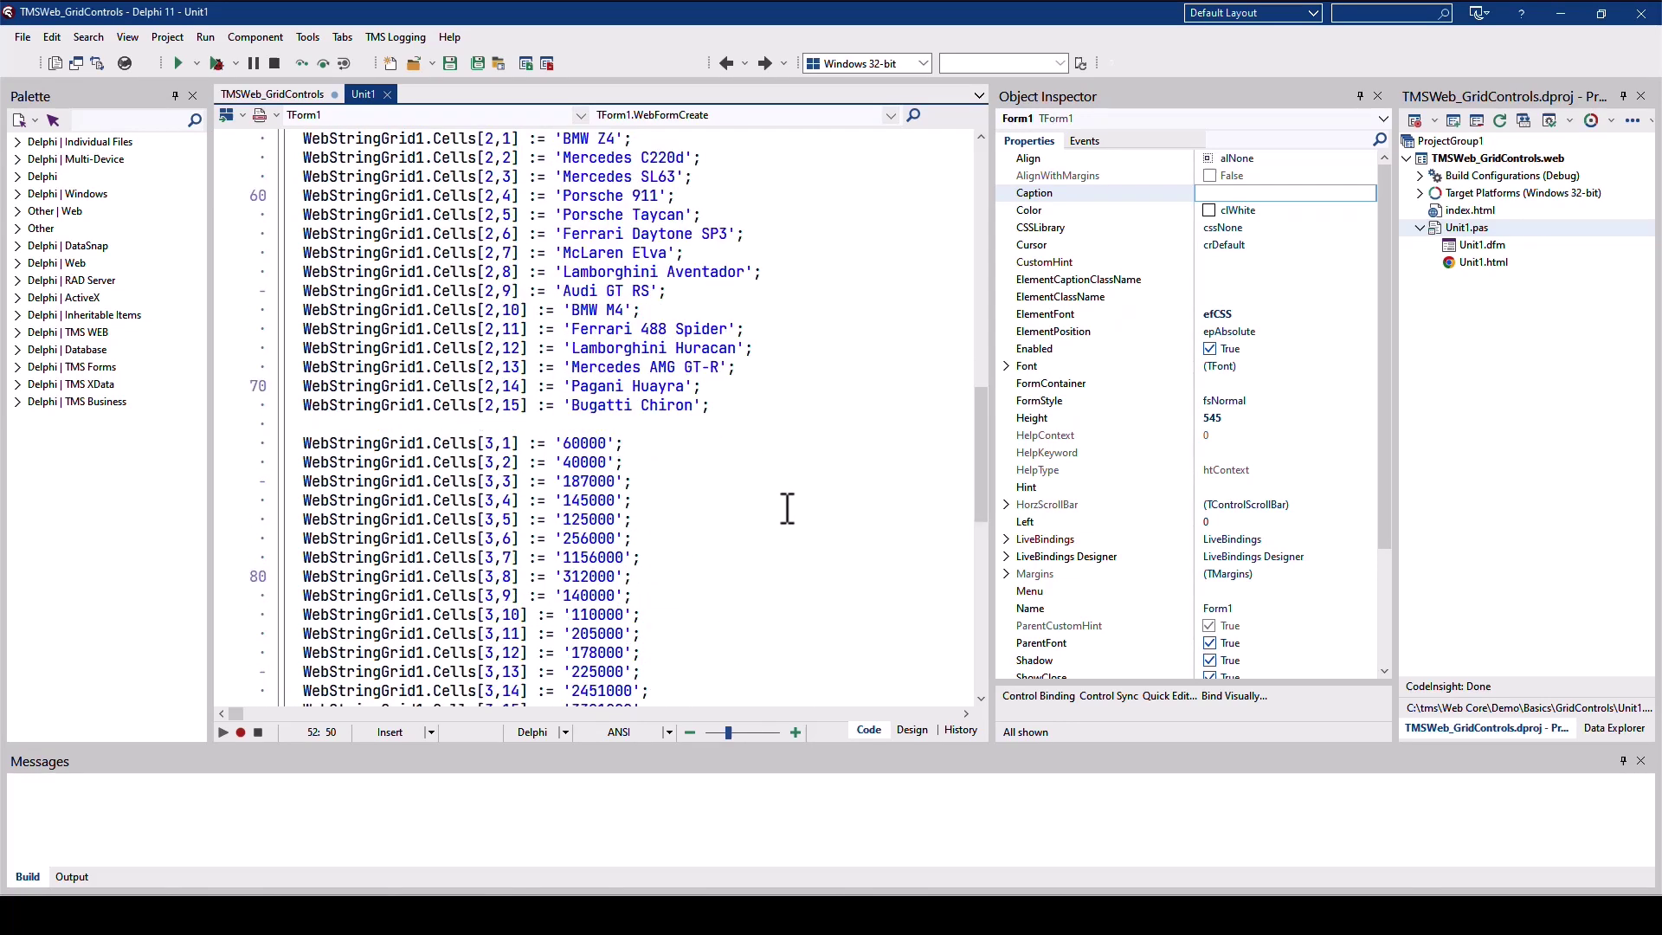
pyautogui.scroll(5, 787, 507)
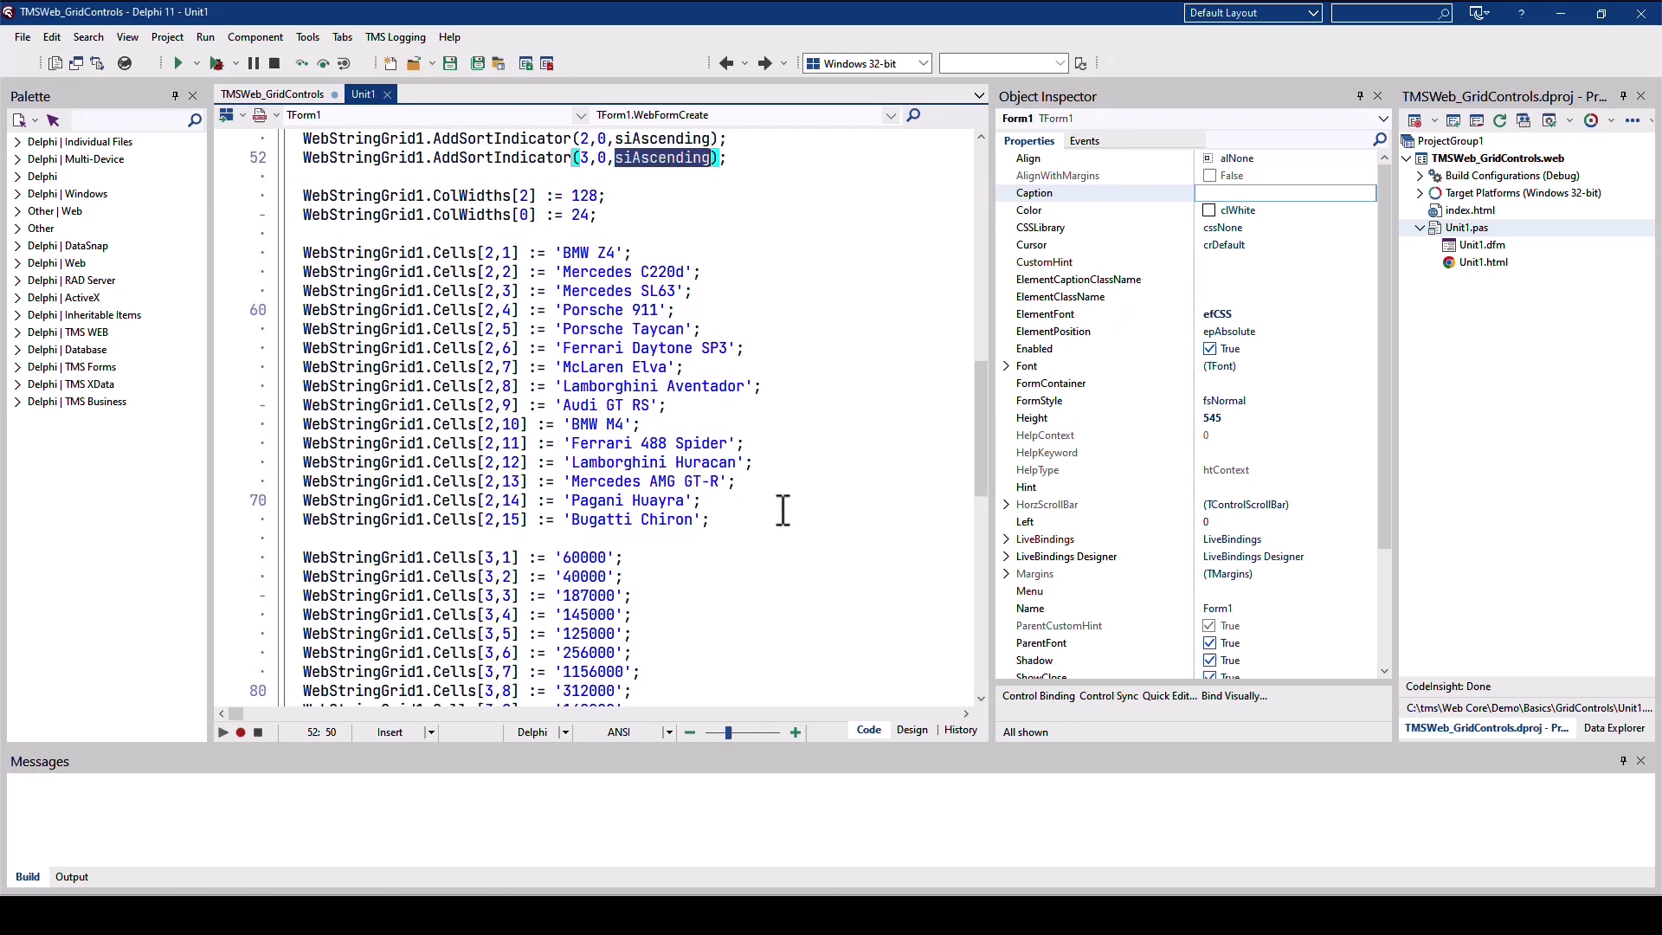
pyautogui.scroll(1, 788, 507)
# Show the grid's OnButtonClick handler and highlight its ACol and ARow parameters
pyautogui.press('F12')
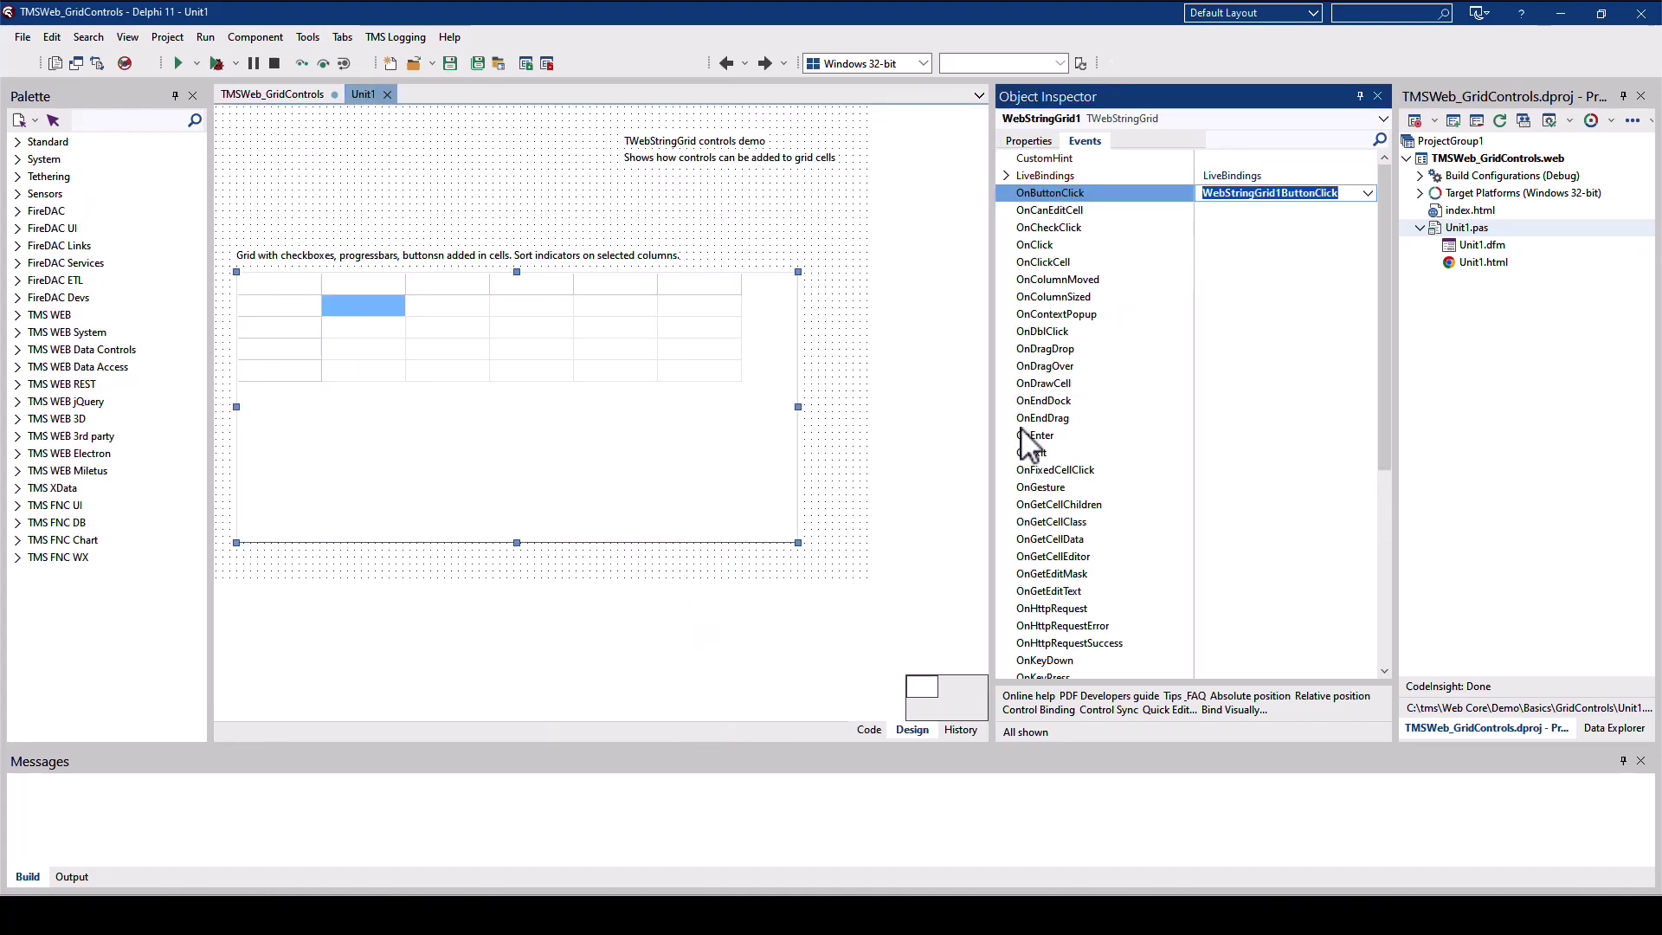
pyautogui.doubleClick(1293, 196)
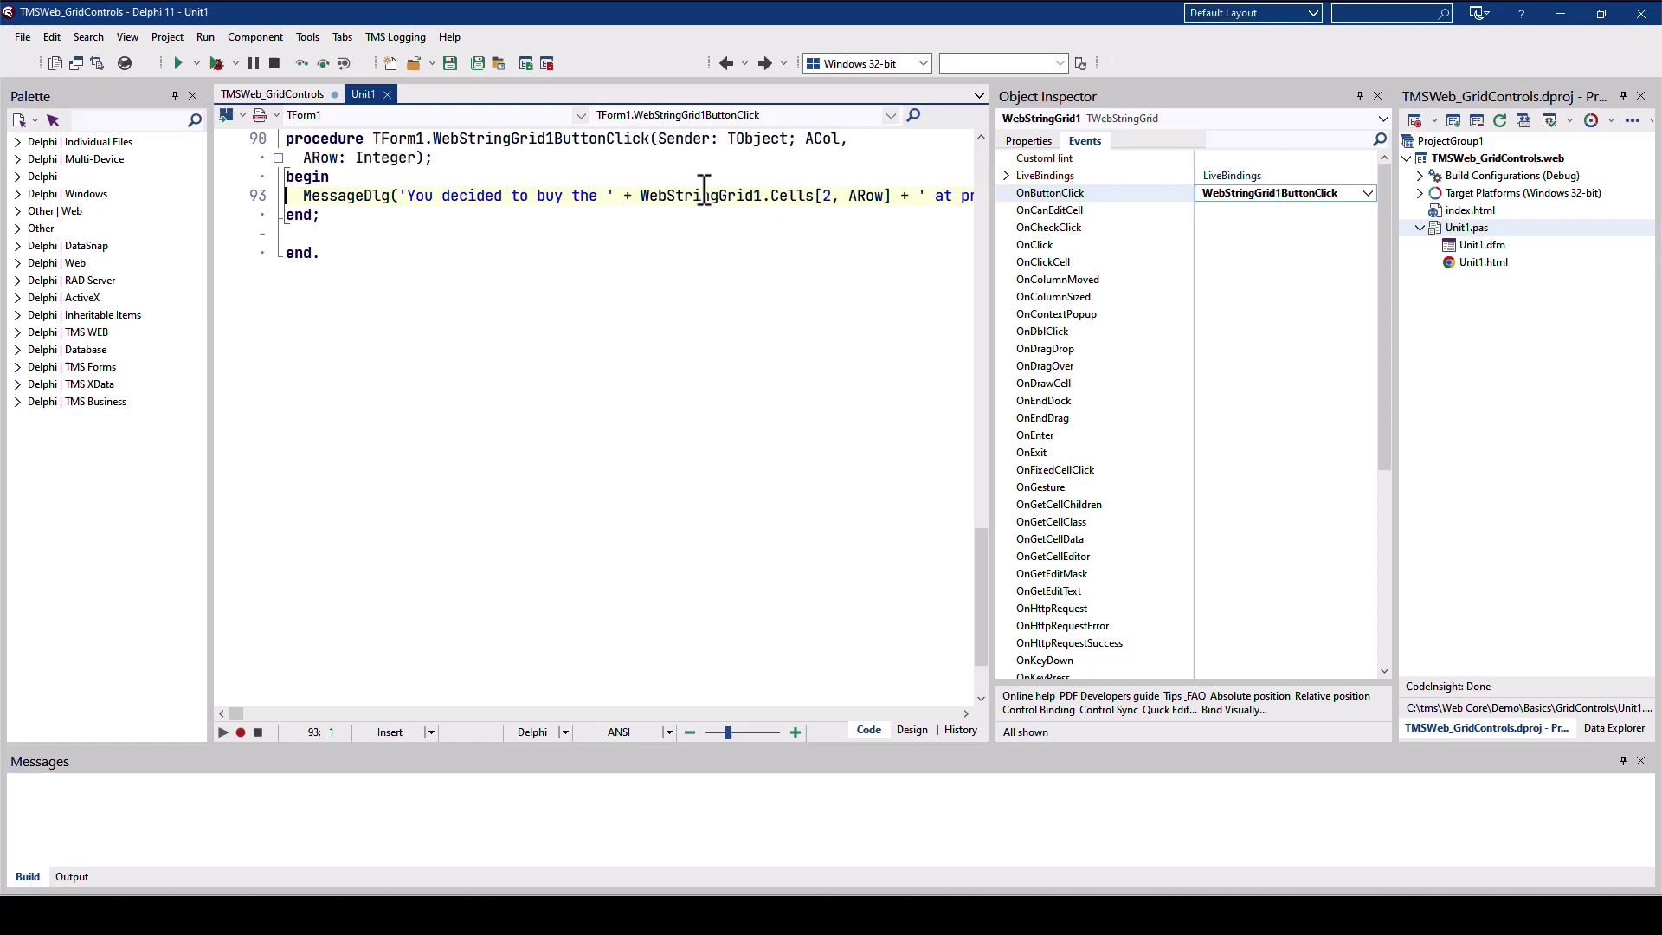
pyautogui.doubleClick(822, 139)
pyautogui.doubleClick(311, 158)
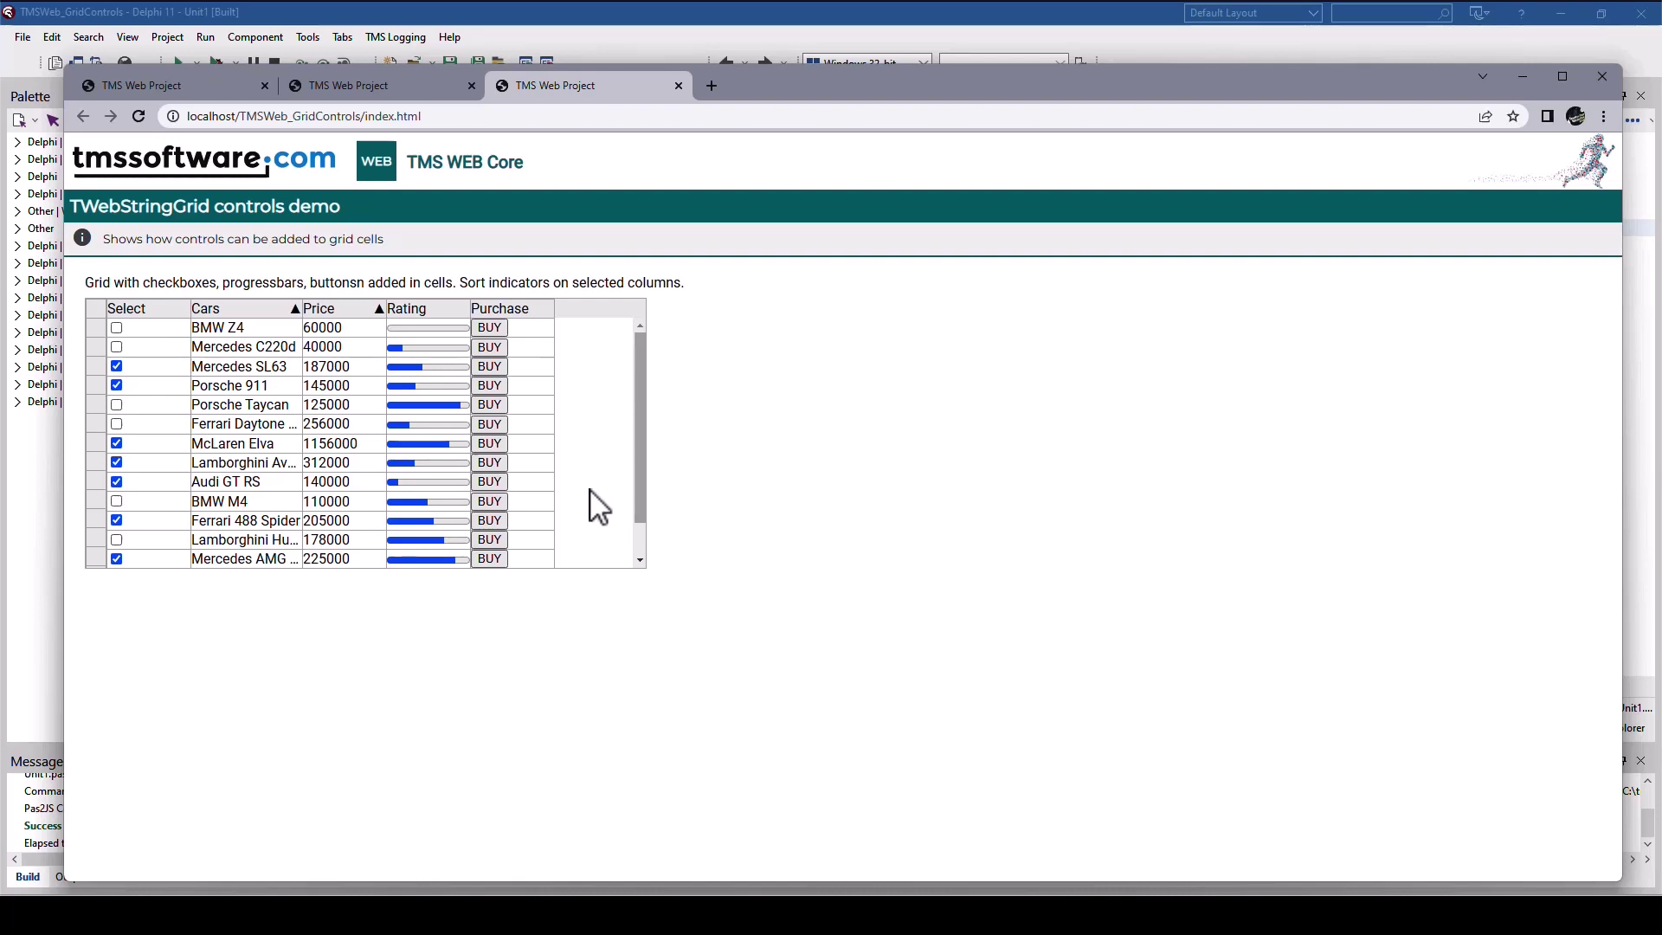
# Toggle the Mercedes C220d checkbox, reverse the Cars sort, then sort by Price ascending
pyautogui.click(116, 346)
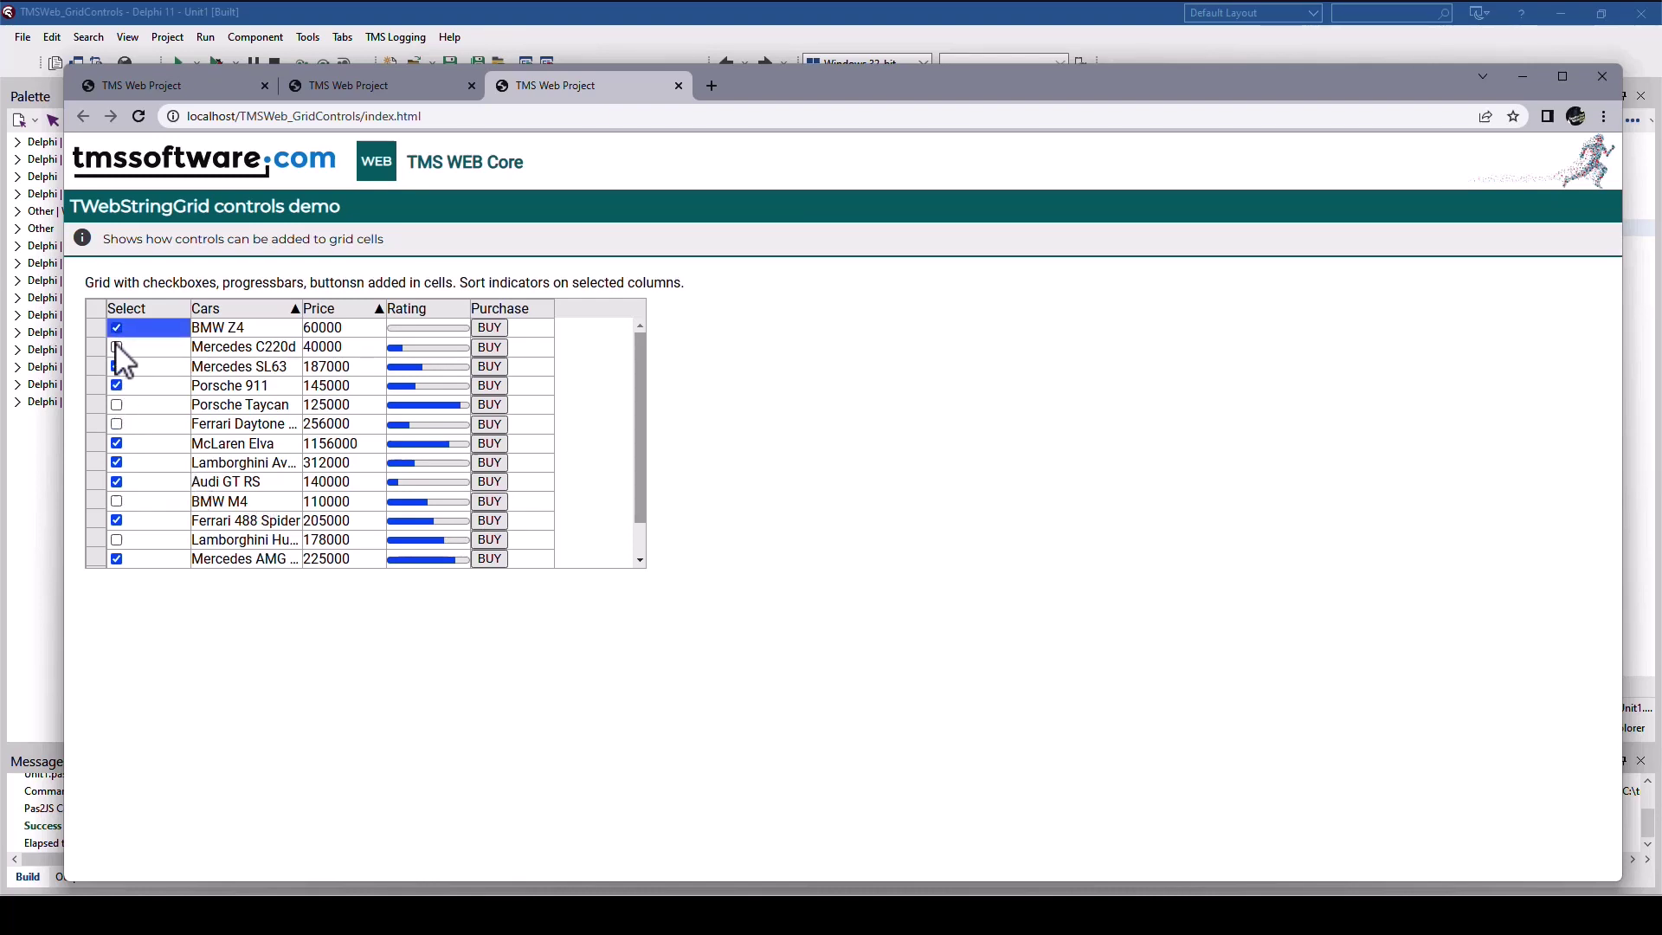
pyautogui.click(116, 345)
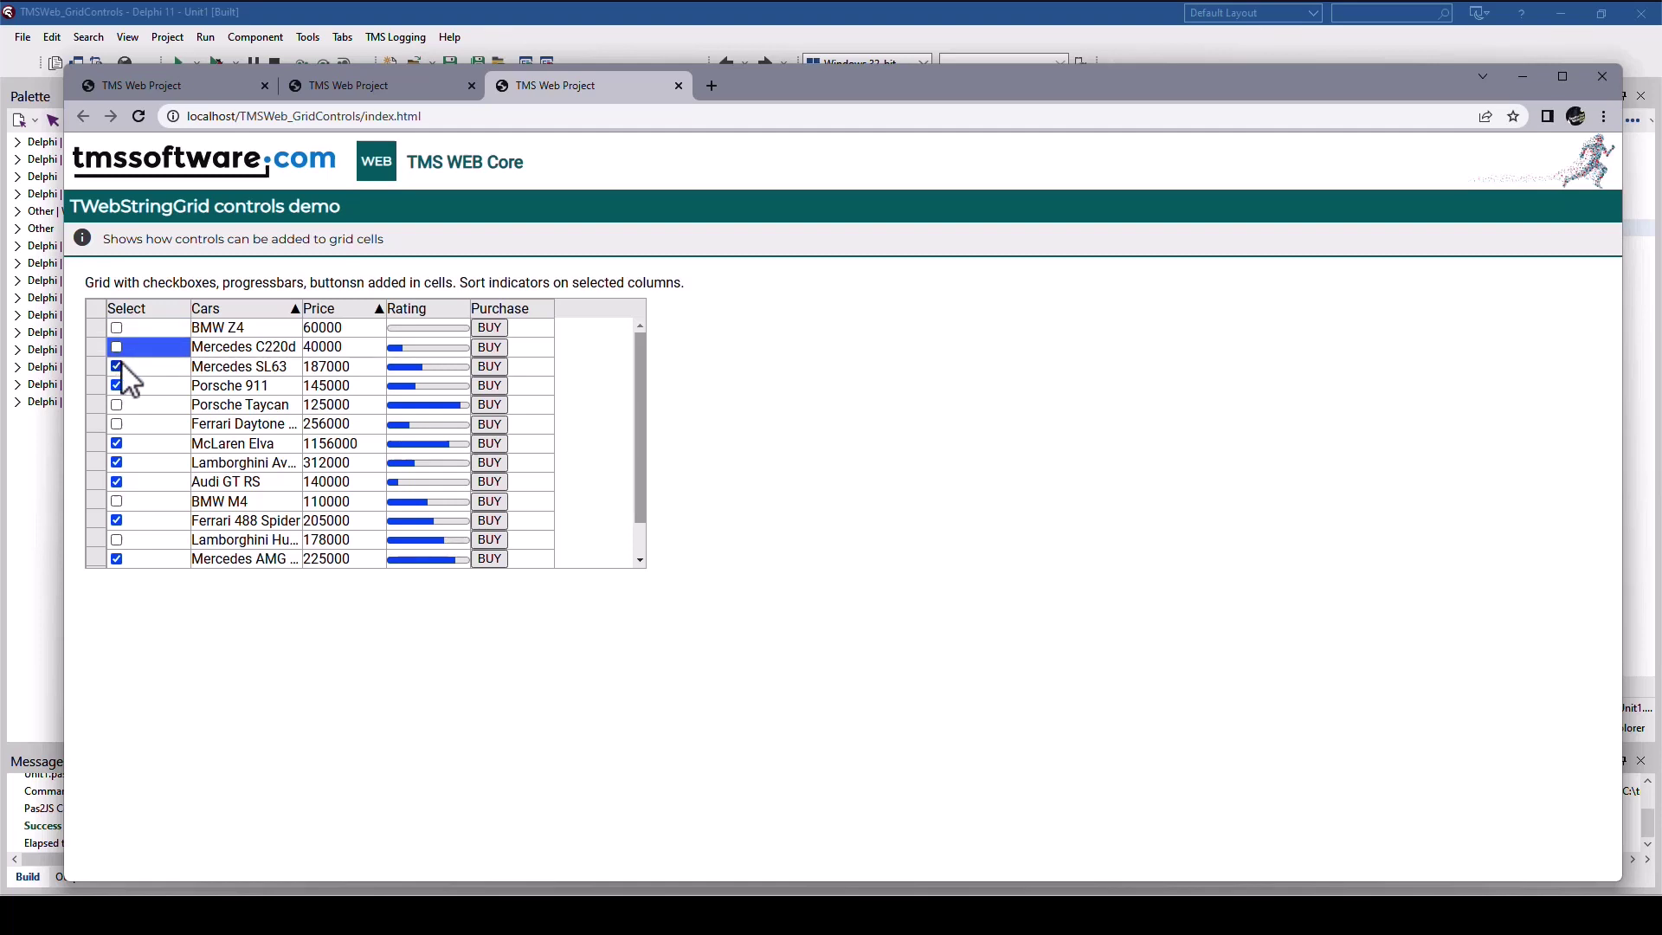
pyautogui.click(296, 313)
pyautogui.click(299, 313)
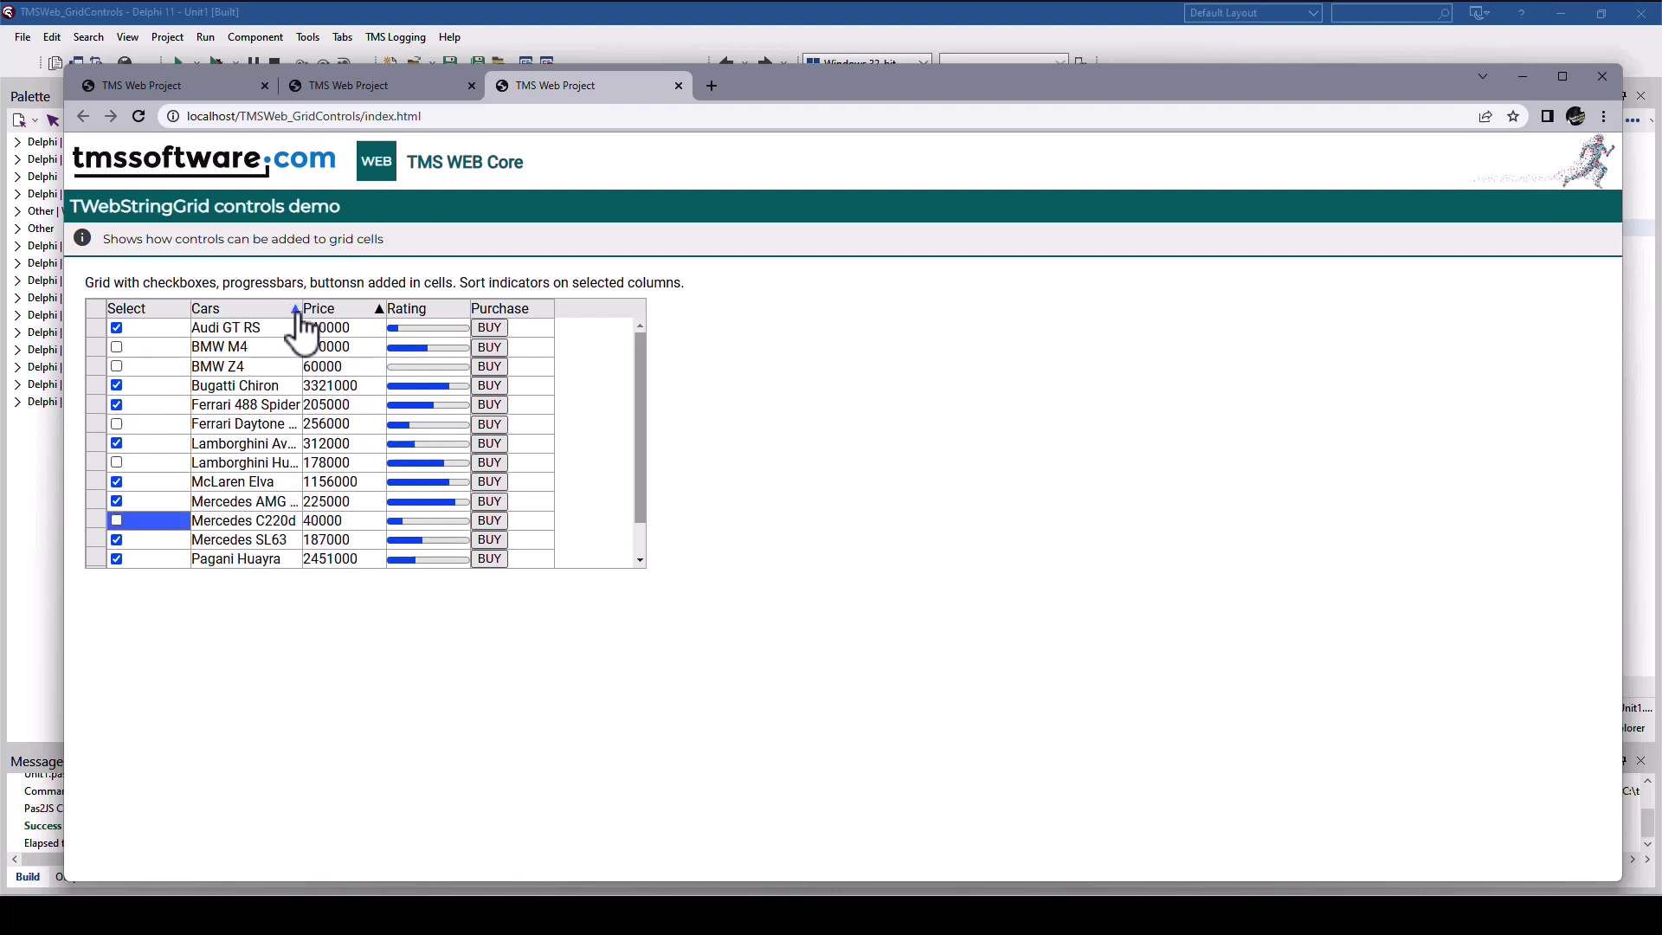
pyautogui.click(379, 314)
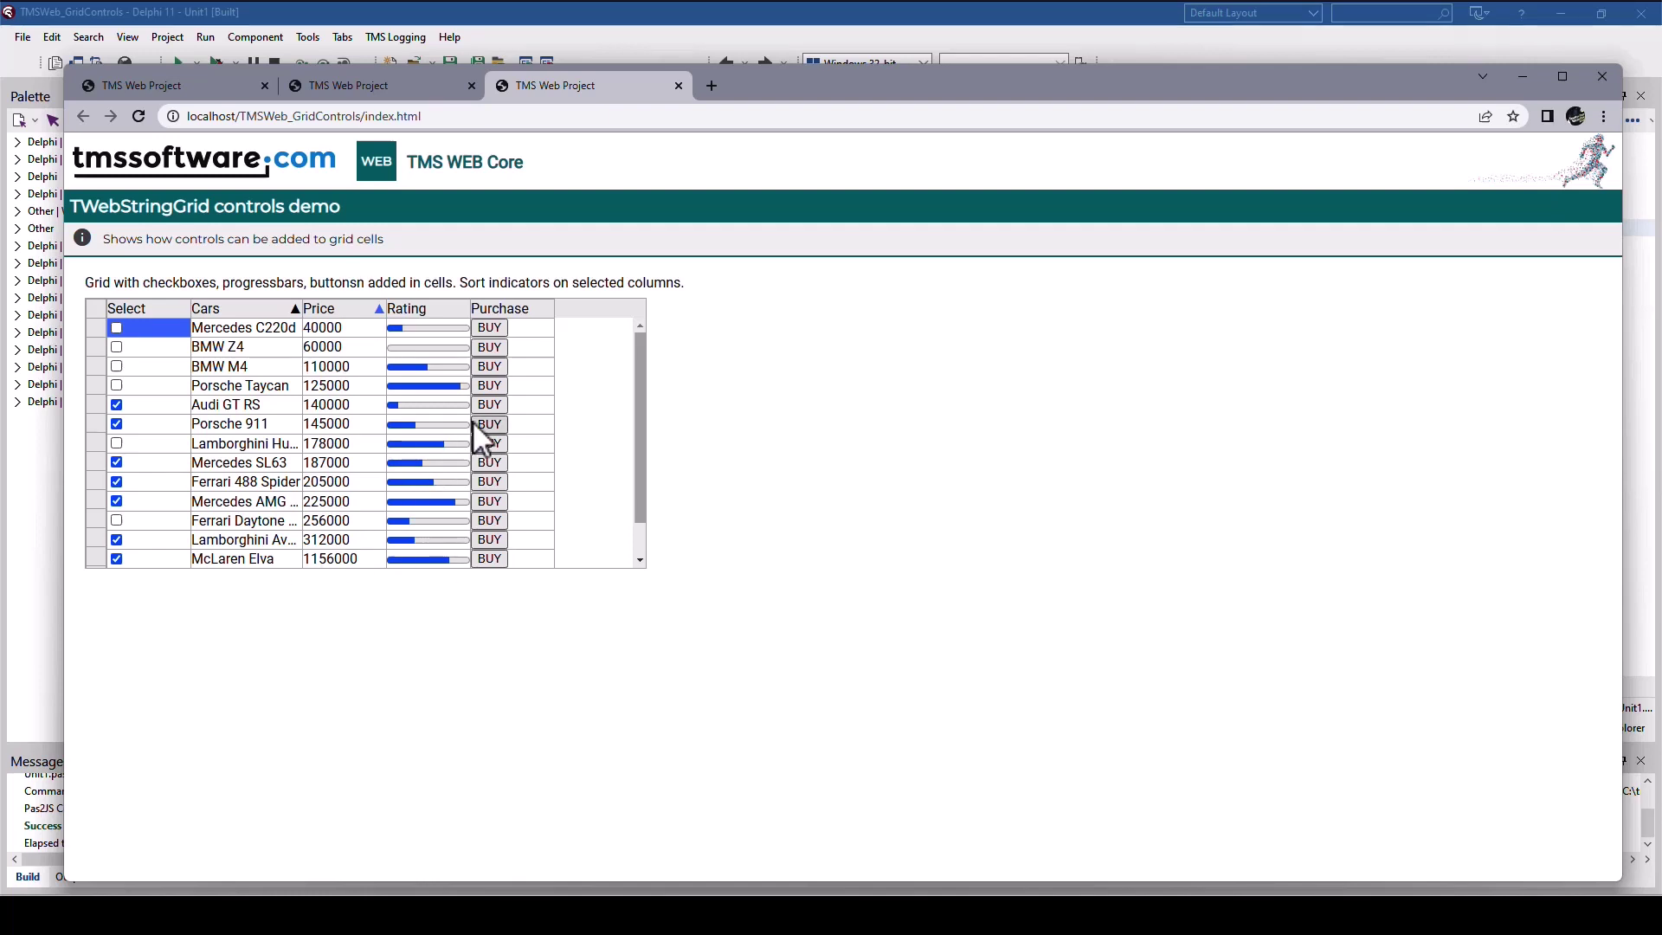
# Buy the Audi GT RS from the grid, bringing up its 140000€ purchase confirmation
pyautogui.click(488, 405)
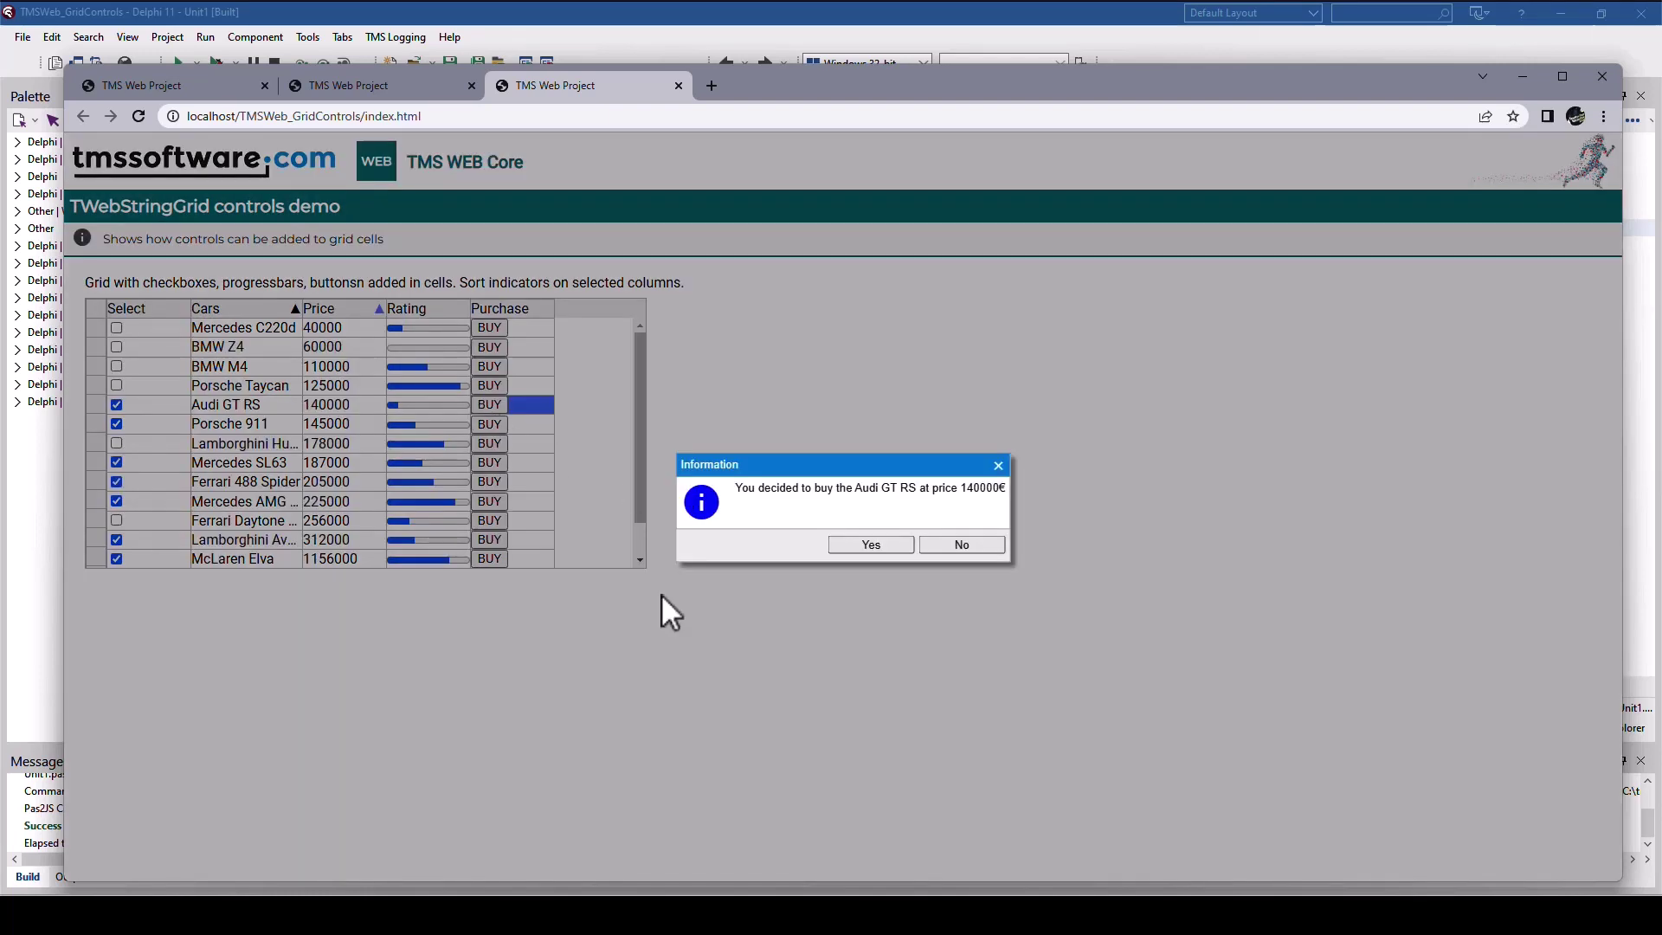